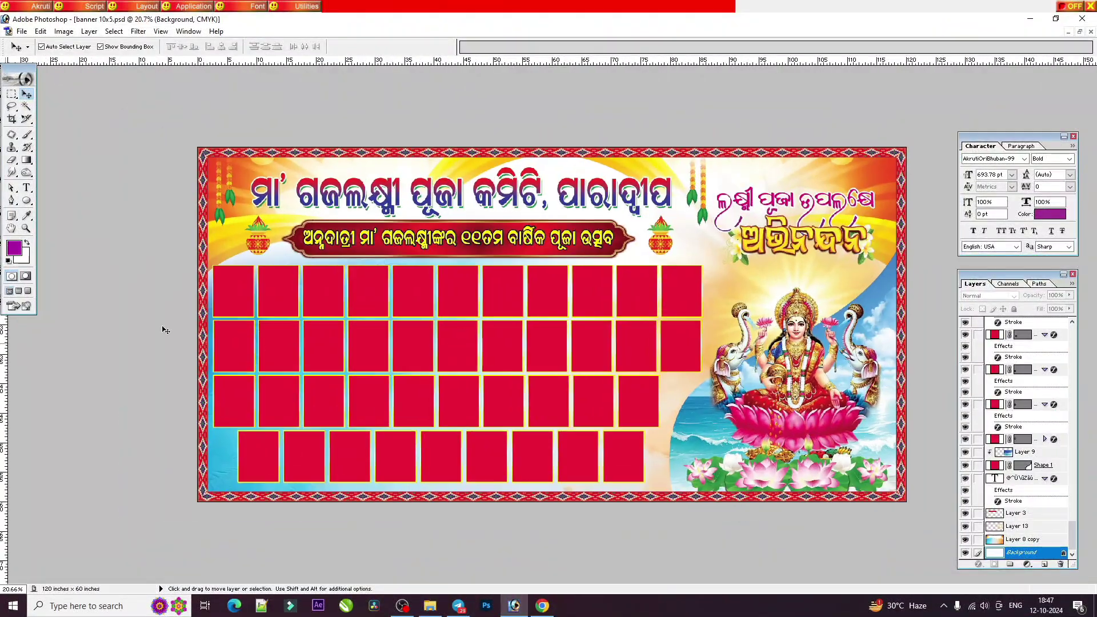
Step: Check the banner's pixel and document dimensions in Image Size and leave them as they are
{"action": "left_click", "coordinate": [64, 31]}
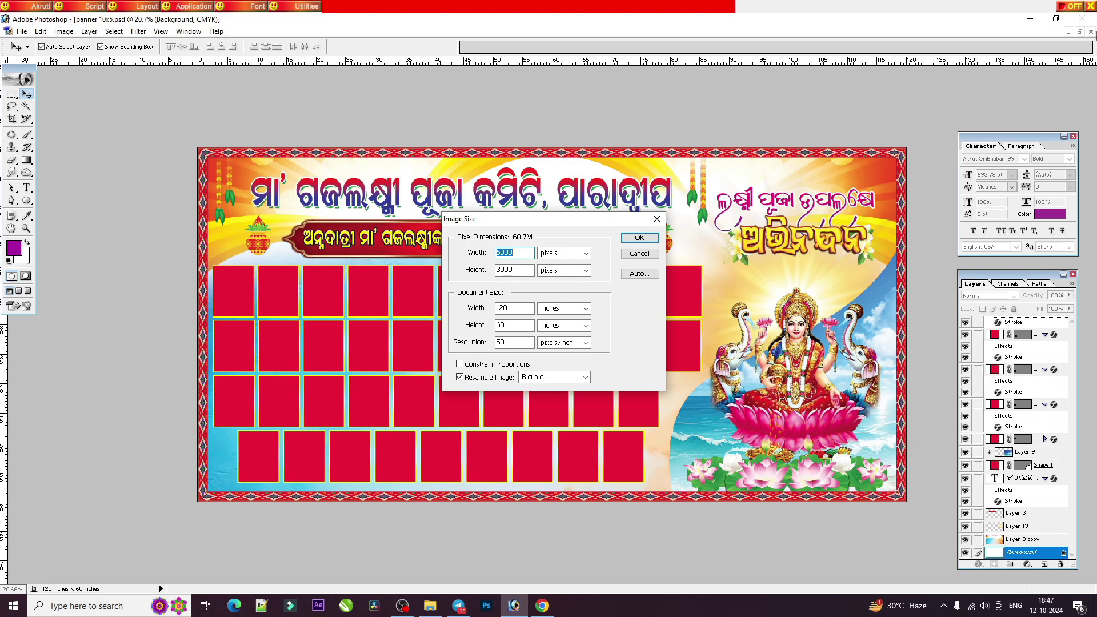
{"action": "key", "text": "Escape"}
Step: Try moving the goddess figure on its own layer several times, undoing each trial move
{"action": "left_click", "coordinate": [796, 340]}
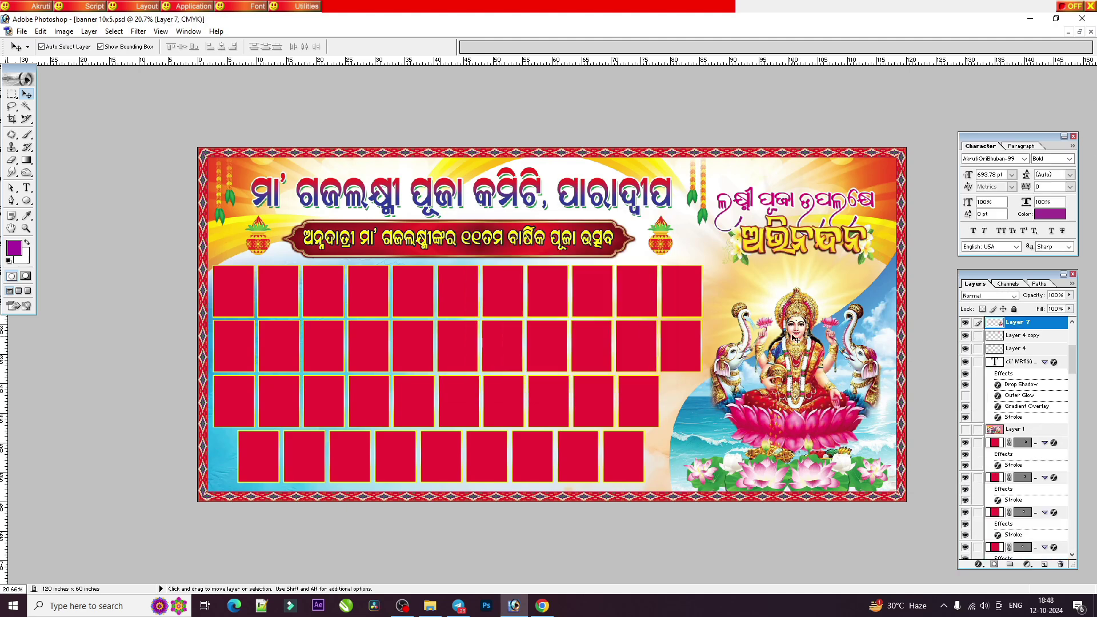
{"action": "key", "text": "ctrl+z"}
{"action": "key", "text": "super+x"}
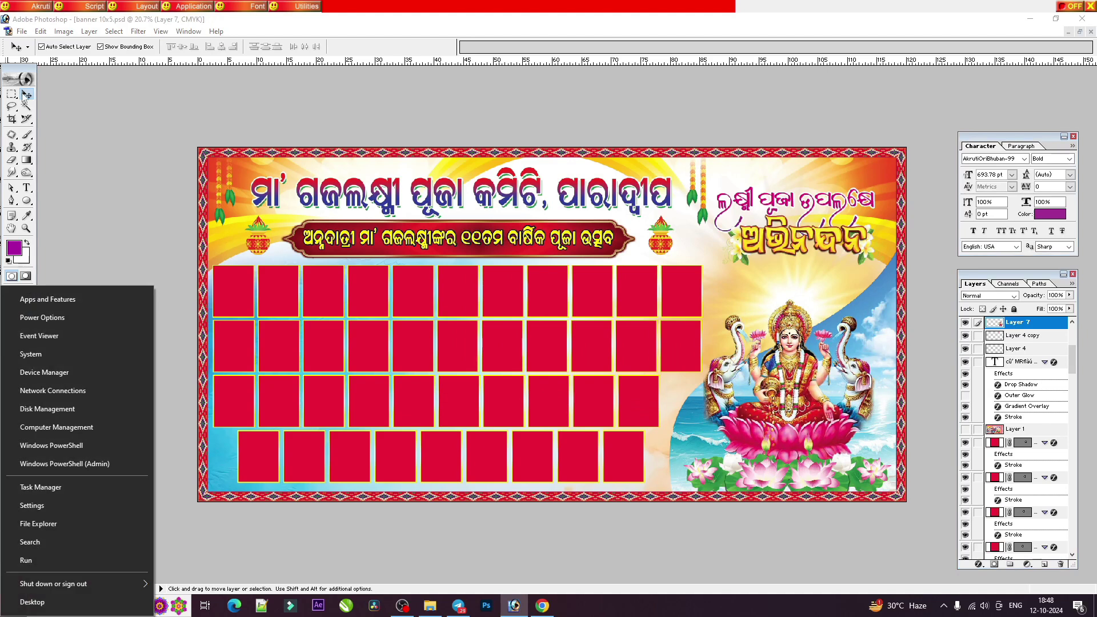
{"action": "key", "text": "Escape"}
{"action": "key", "text": "ctrl+z"}
{"action": "key", "text": "ctrl+z"}
{"action": "key", "text": "ctrl+z"}
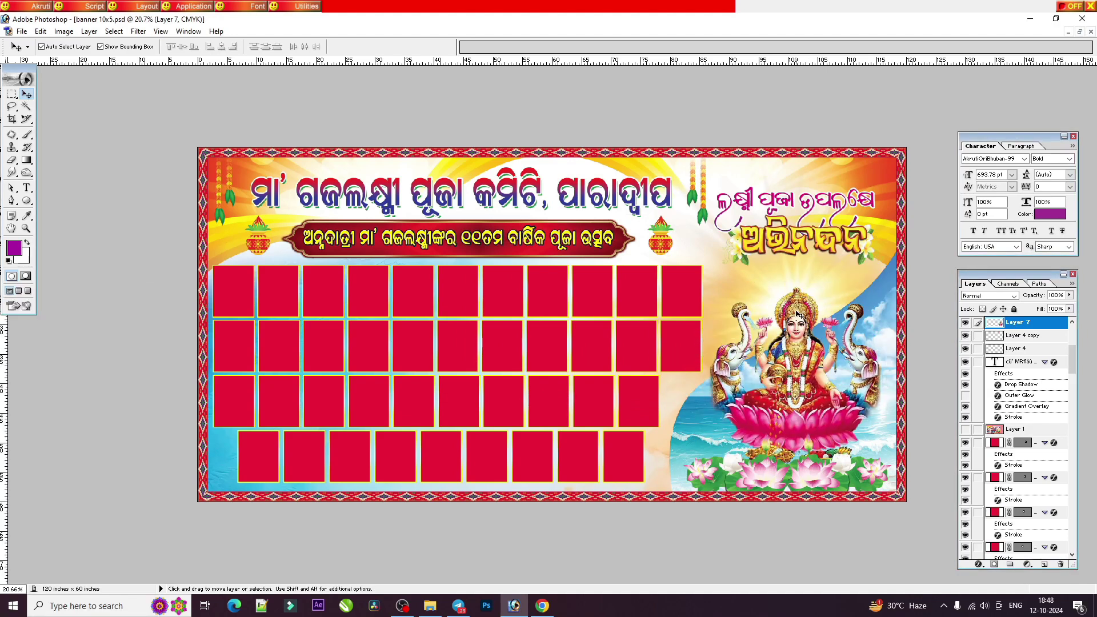
{"action": "key", "text": "ctrl+z"}
{"action": "key", "text": "ctrl+z"}
{"action": "key", "text": "ctrl+z"}
{"action": "key", "text": "ctrl+z"}
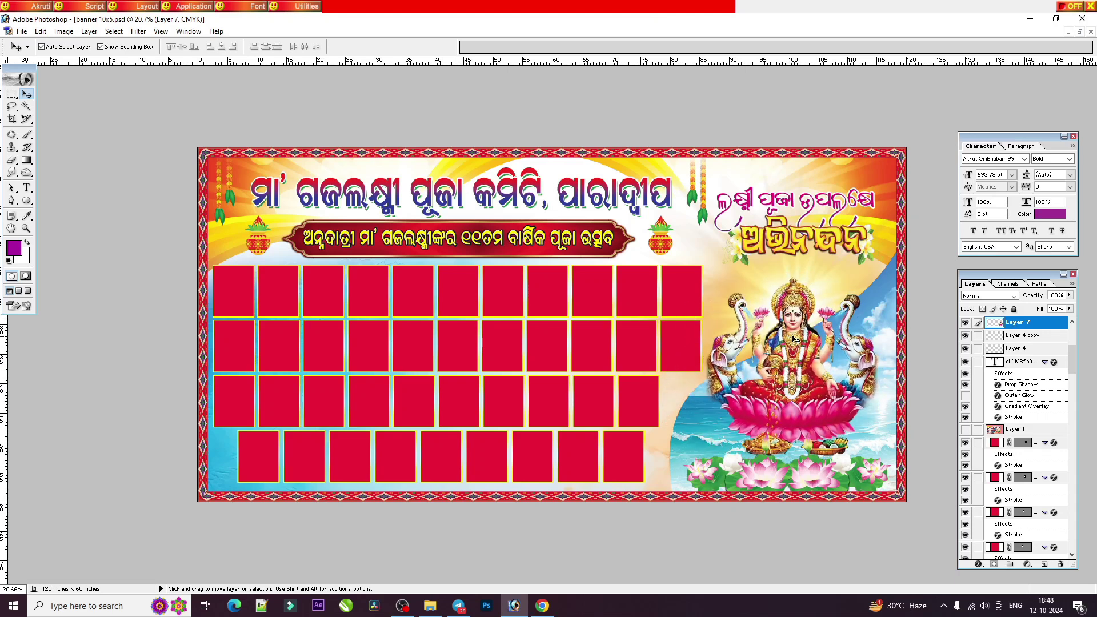
{"action": "key", "text": "ctrl+z"}
{"action": "key", "text": "ctrl+z"}
{"action": "key", "text": "ctrl+z"}
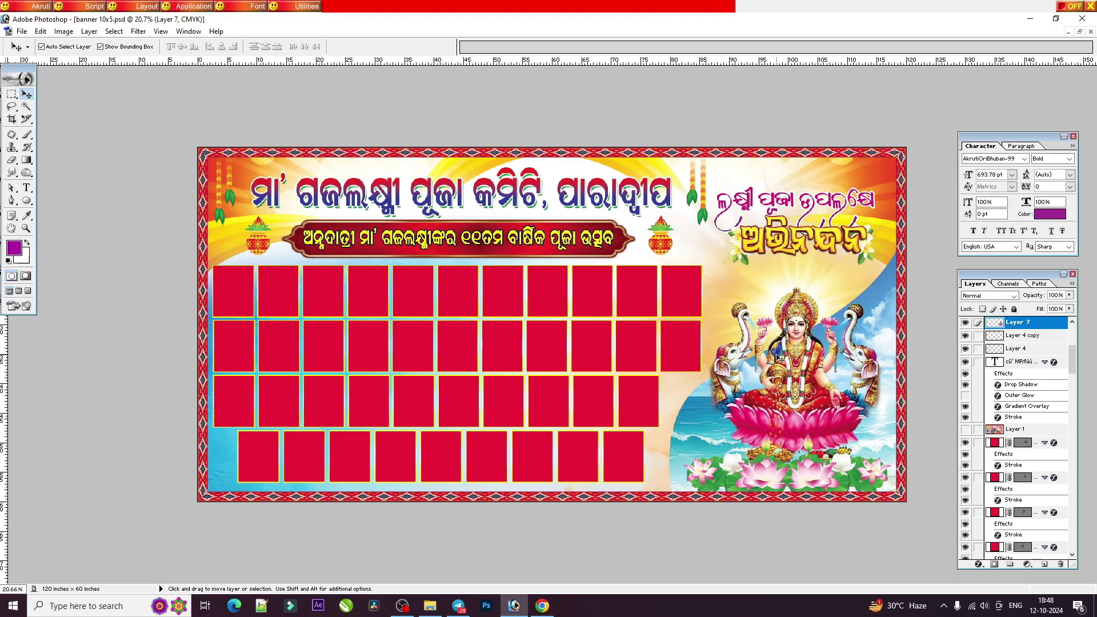
Step: Try moving the lotus flowers below the goddess and the background layers, undoing each trial move
{"action": "key", "text": "ctrl+alt+z"}
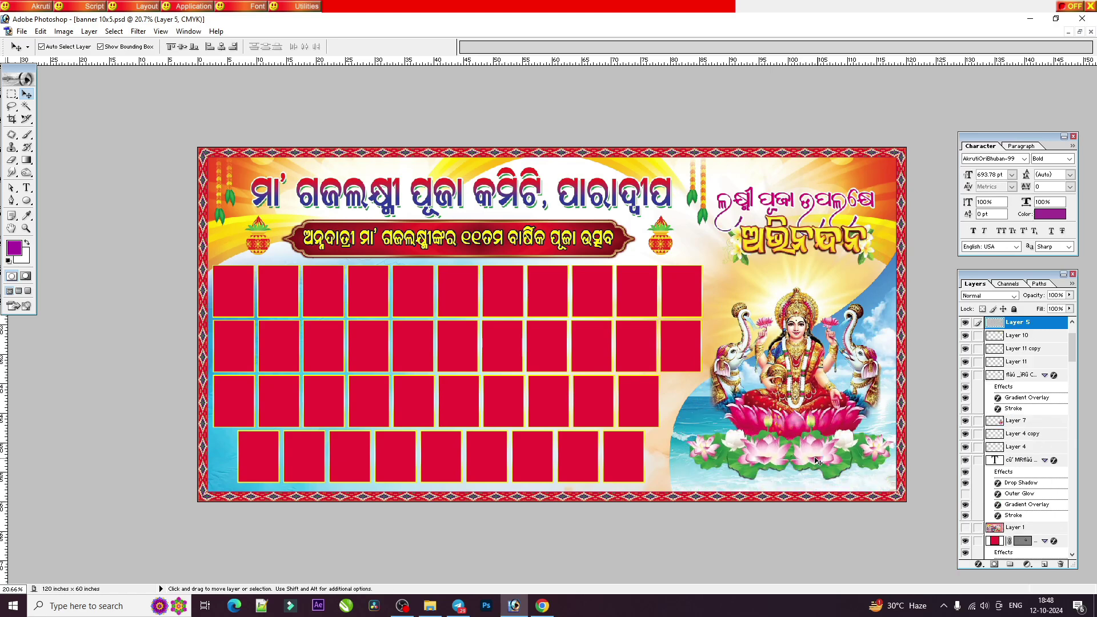
{"action": "key", "text": "ctrl+alt+z"}
{"action": "key", "text": "ctrl+alt+z"}
{"action": "key", "text": "ctrl+alt+z"}
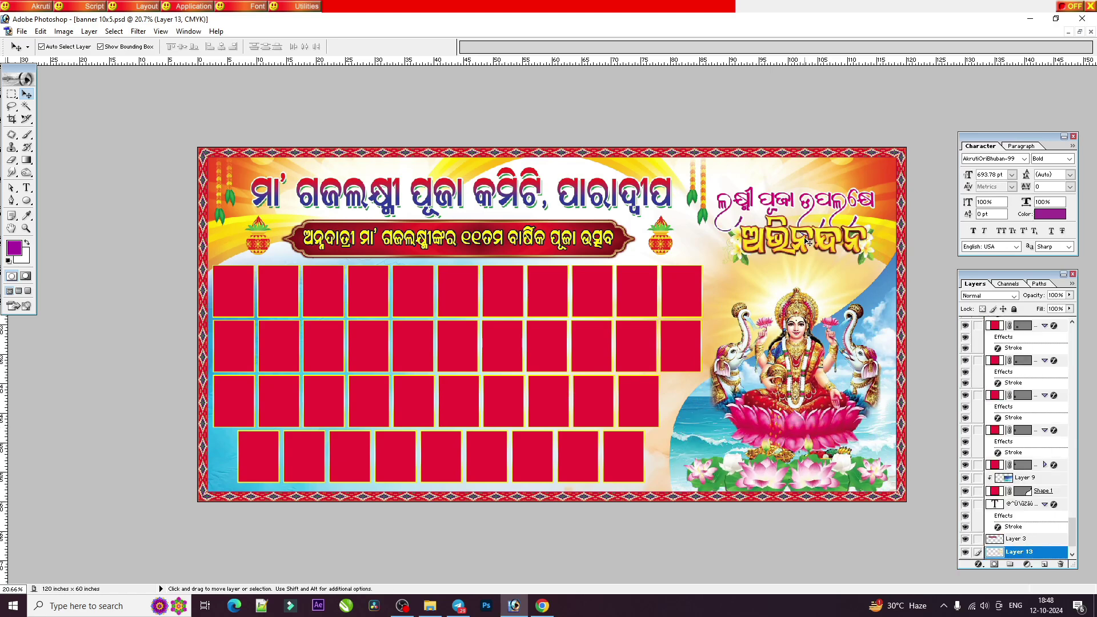
{"action": "key", "text": "ctrl+alt+z"}
{"action": "key", "text": "ctrl+alt+z"}
{"action": "key", "text": "ctrl+alt+z"}
{"action": "key", "text": "ctrl+alt+z"}
{"action": "key", "text": "ctrl+alt+z"}
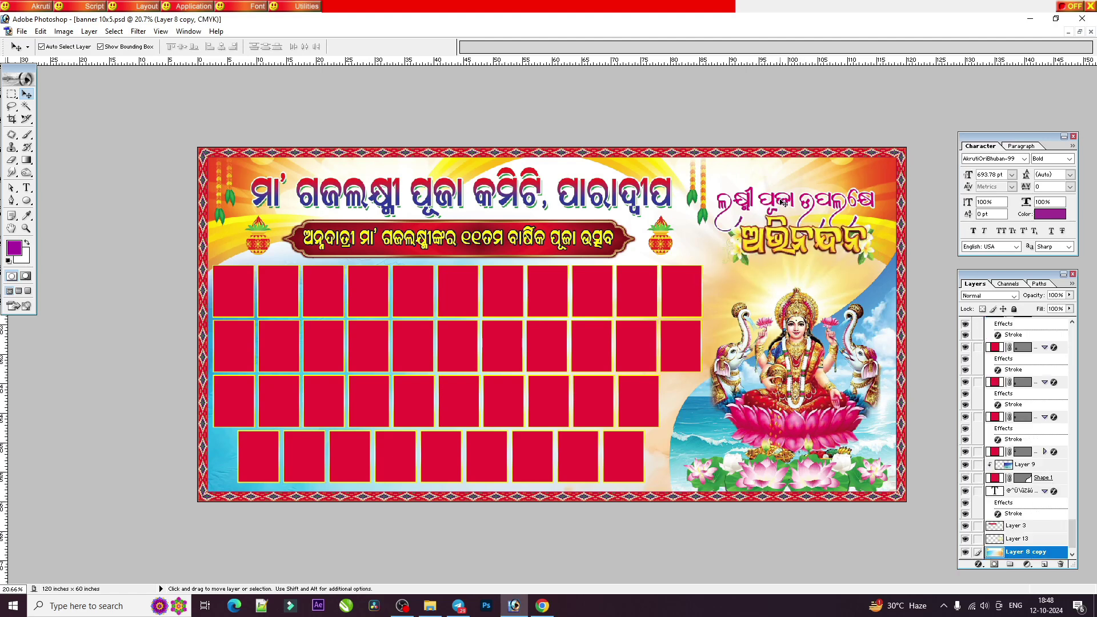
Step: Step back through the trial changes to the background and the red photo frames
{"action": "key", "text": "ctrl+alt+z"}
{"action": "key", "text": "ctrl+alt+z"}
{"action": "key", "text": "ctrl+alt+z"}
{"action": "key", "text": "ctrl+alt+z"}
{"action": "key", "text": "ctrl+alt+z"}
{"action": "key", "text": "ctrl+alt+z"}
{"action": "key", "text": "ctrl+alt+z"}
{"action": "key", "text": "ctrl+alt+z"}
{"action": "key", "text": "ctrl+alt+z"}
{"action": "key", "text": "ctrl+alt+z"}
{"action": "key", "text": "ctrl+alt+z"}
{"action": "key", "text": "ctrl+alt+z"}
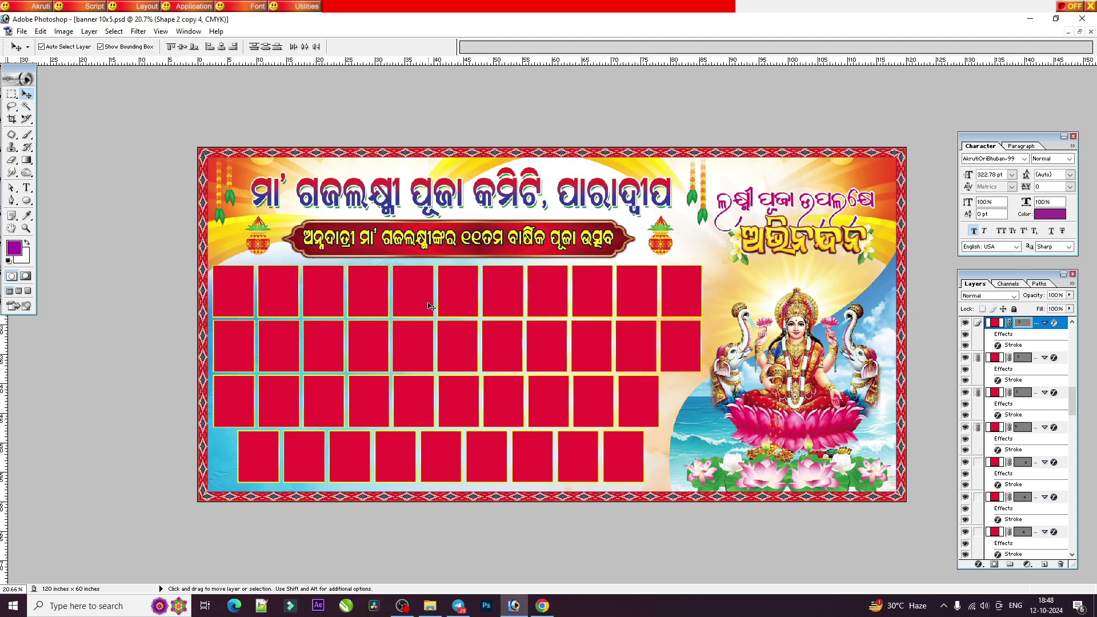
Step: Select the Shape 2 layer of the first red photo frame and inspect the frame grid
{"action": "right_click", "coordinate": [235, 287]}
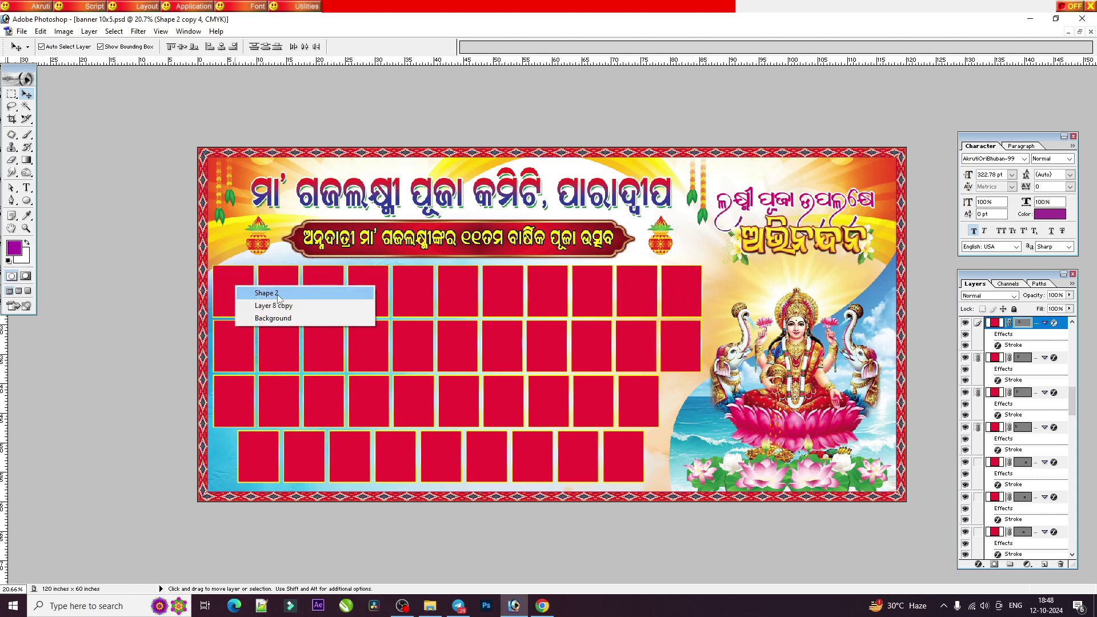
{"action": "left_click", "coordinate": [278, 294]}
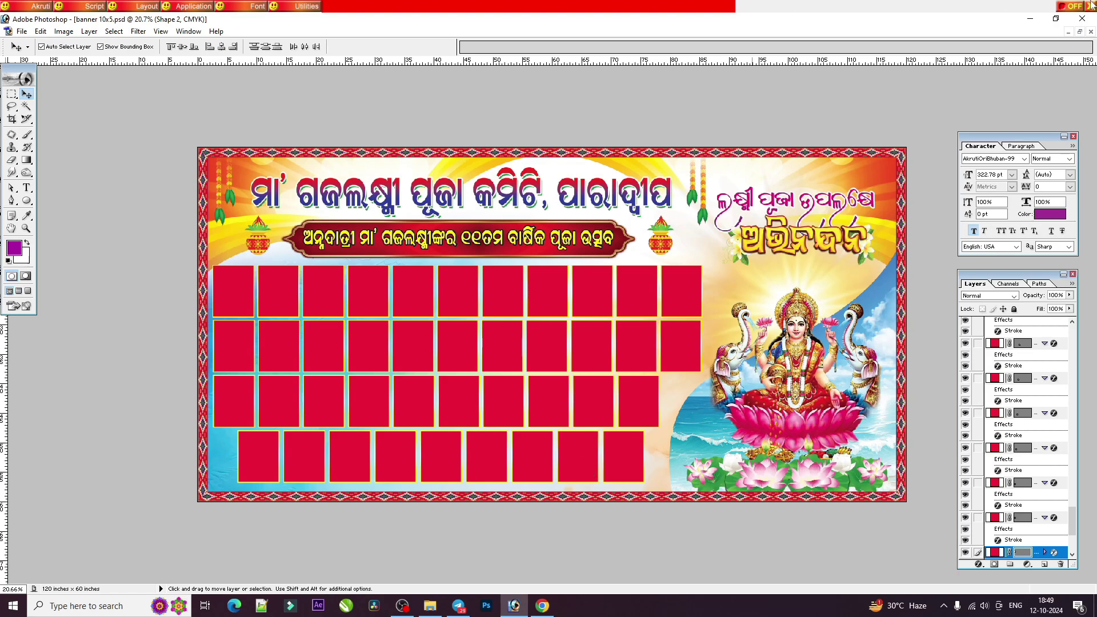
{"action": "scroll", "coordinate": [566, 286], "scroll_direction": "up", "scroll_amount": 1}
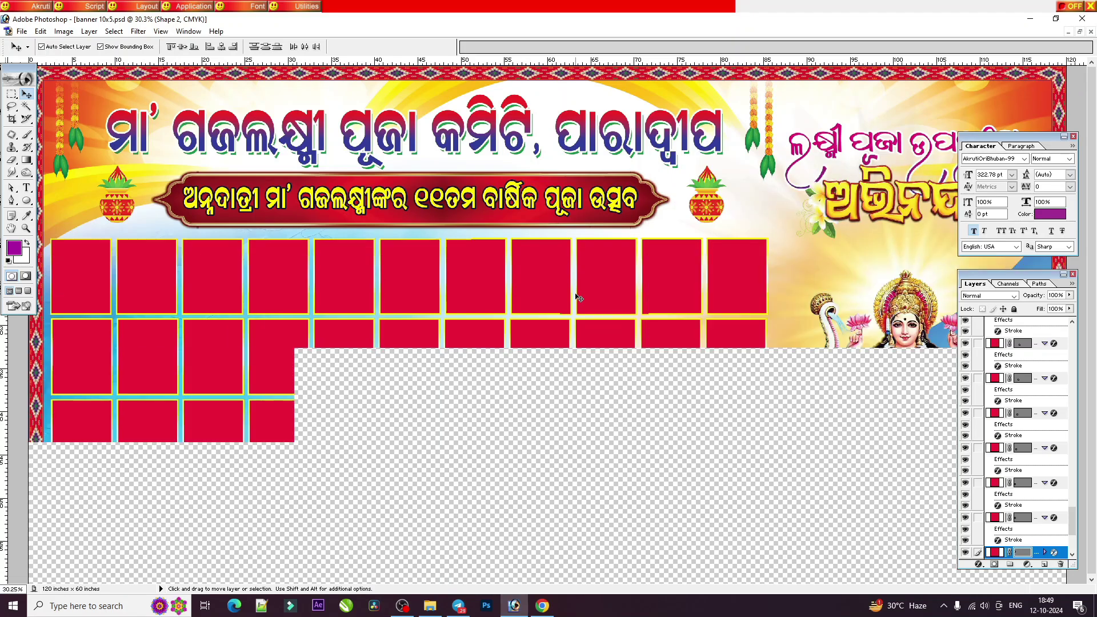
{"action": "scroll", "coordinate": [578, 298], "scroll_direction": "down", "scroll_amount": 2}
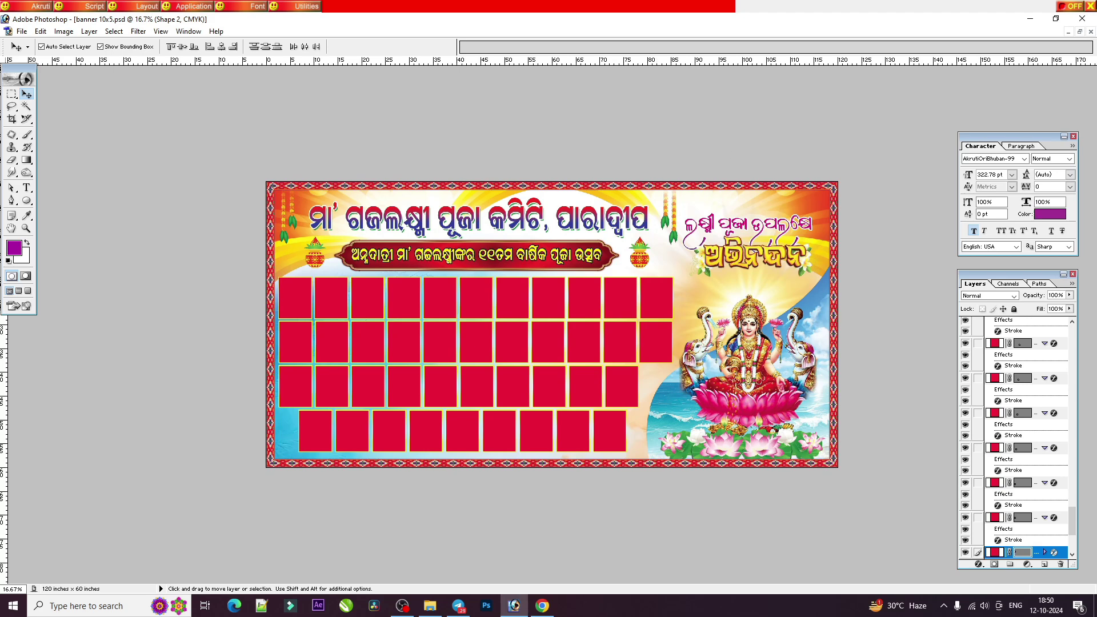
Step: Close banner 10x5.psd without saving the changes
{"action": "left_click", "coordinate": [1090, 31]}
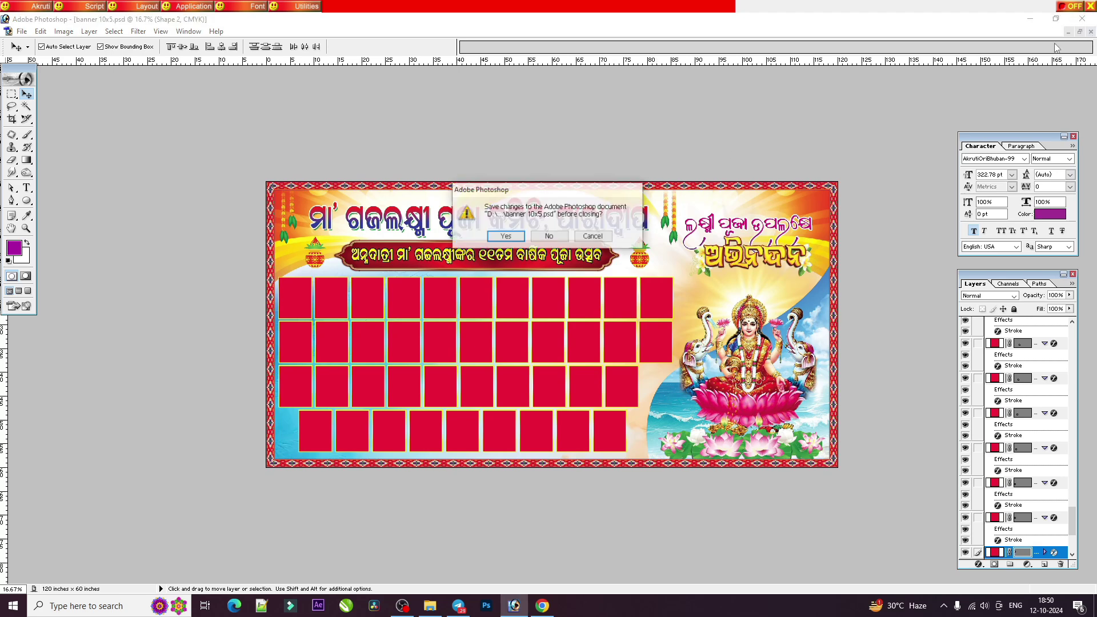
{"action": "left_click", "coordinate": [540, 239]}
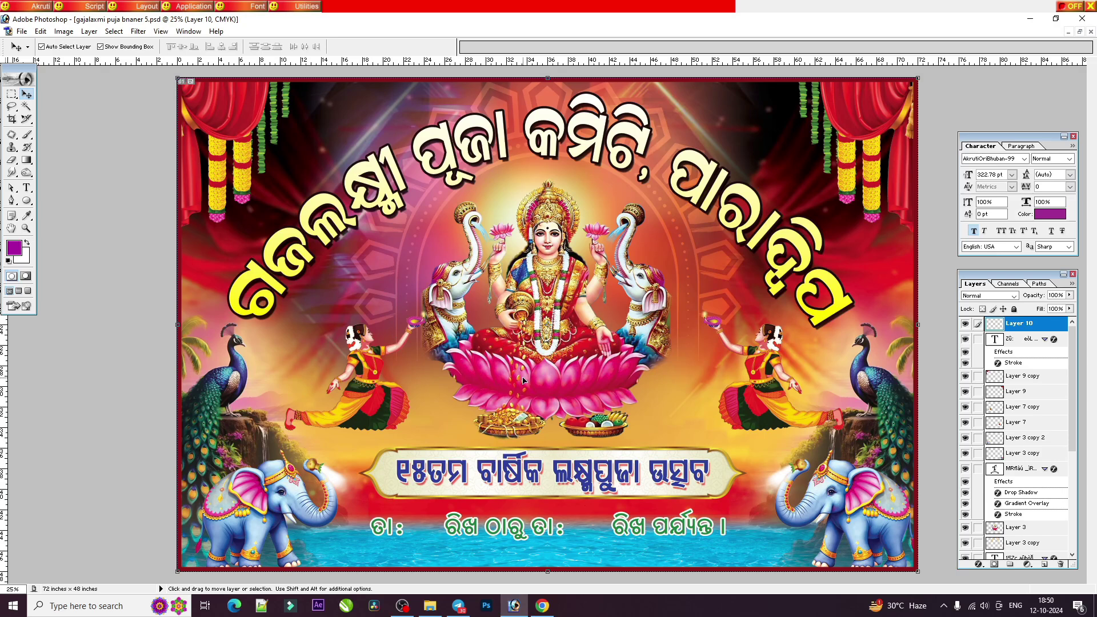
Step: Try moving the goddess figure to the right, undo that move, and scale the figure down beneath the arched title
{"action": "left_click", "coordinate": [602, 385]}
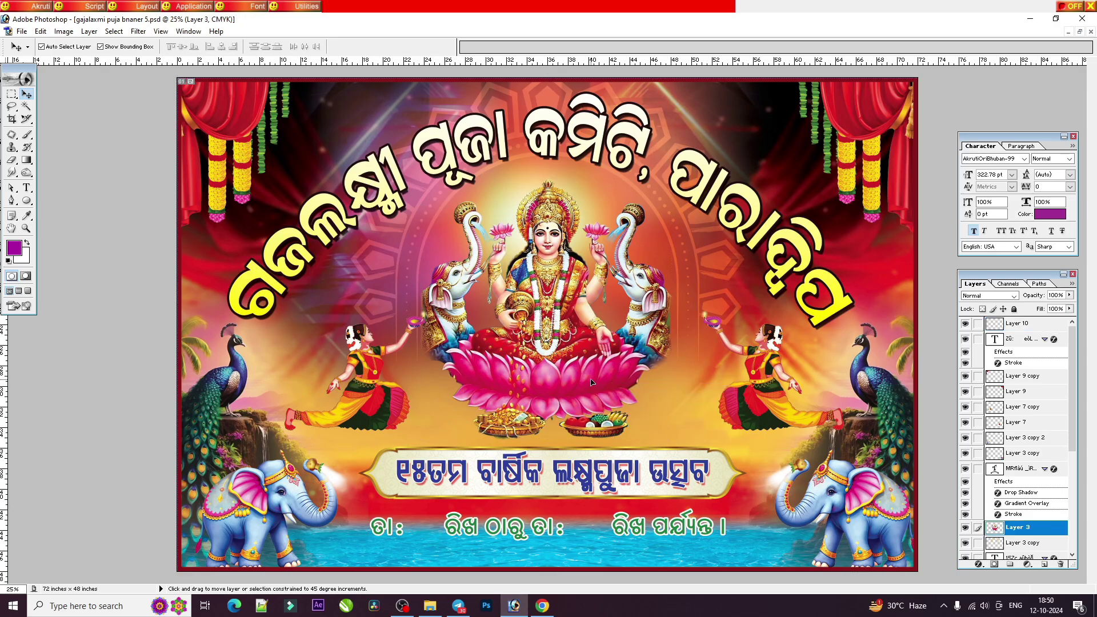
{"action": "left_click_drag", "start_coordinate": [610, 380], "coordinate": [770, 382]}
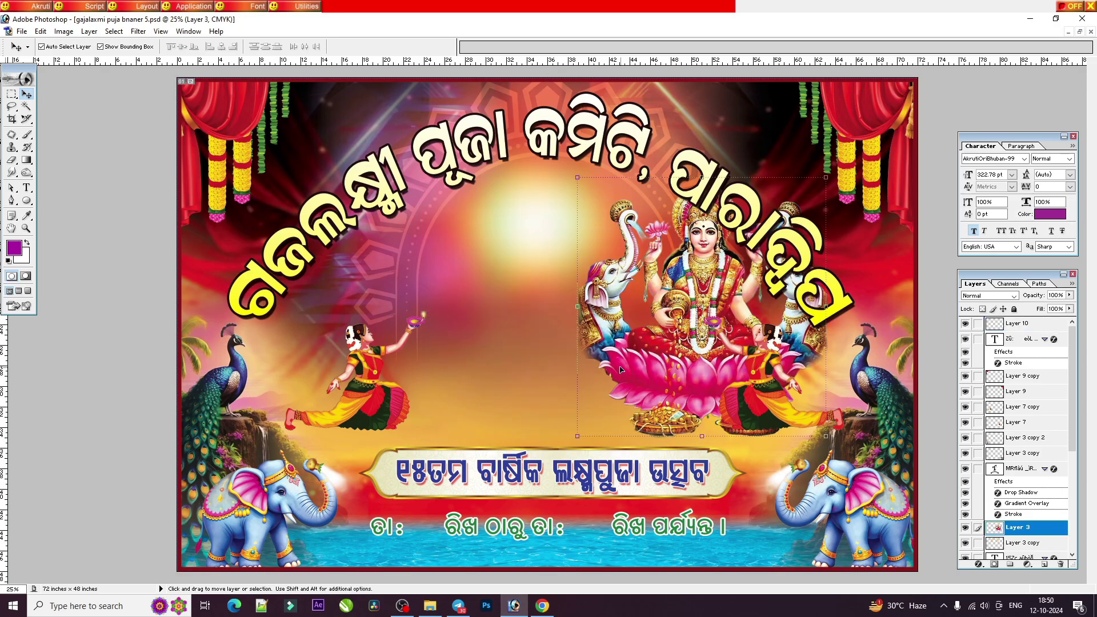
{"action": "key", "text": "ctrl+z"}
{"action": "left_click_drag", "start_coordinate": [669, 438], "coordinate": [592, 301]}
{"action": "key", "text": "Return"}
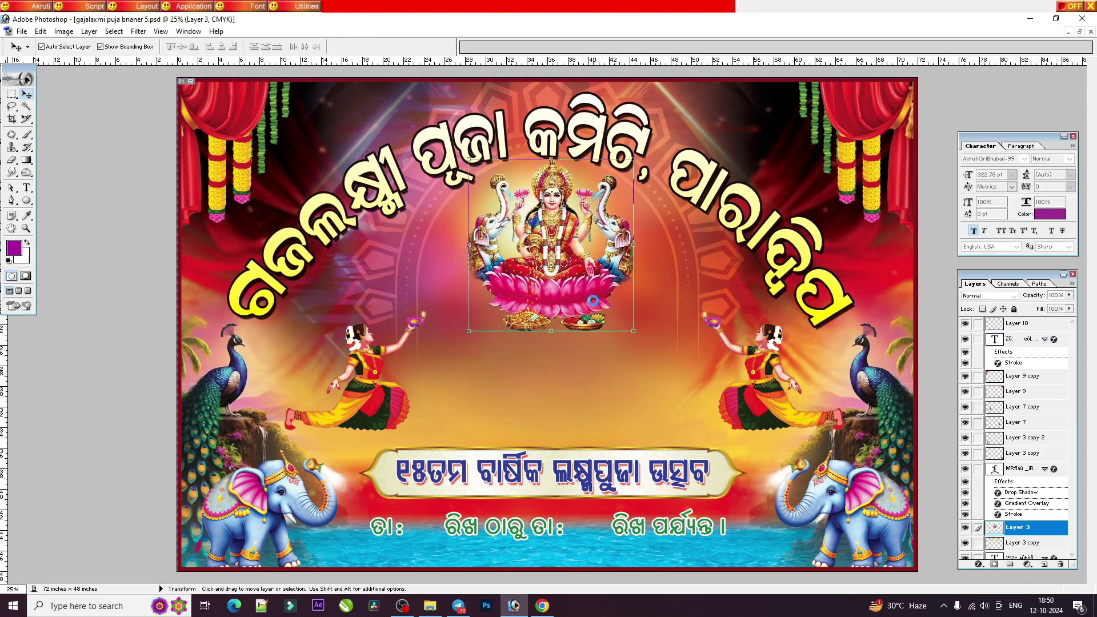
Step: Try moving both dancers up and inward beside the goddess and raising the anniversary text strip below her
{"action": "left_click", "coordinate": [765, 415]}
{"action": "left_click_drag", "start_coordinate": [757, 407], "coordinate": [723, 352]}
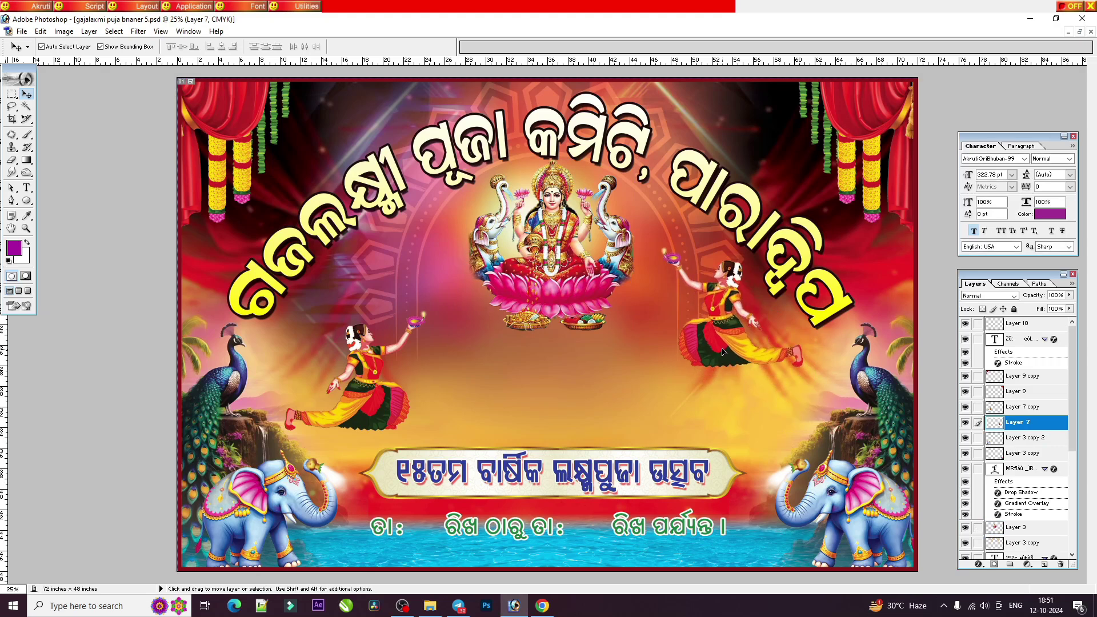
{"action": "left_click_drag", "start_coordinate": [353, 419], "coordinate": [379, 363]}
{"action": "left_click_drag", "start_coordinate": [537, 480], "coordinate": [562, 357]}
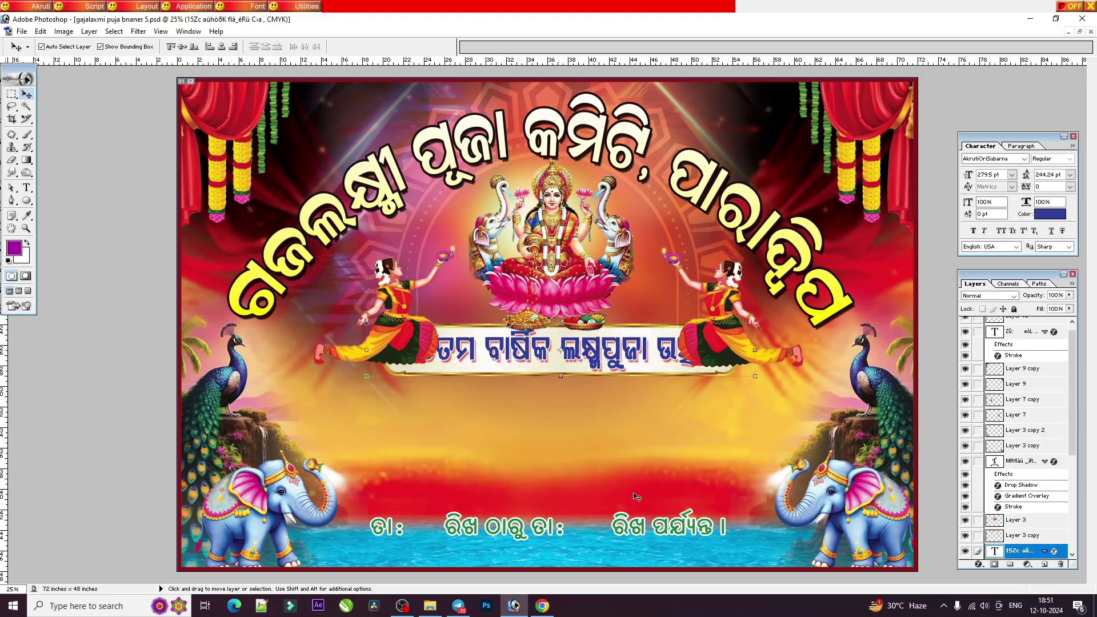
Step: Step back through all trial edits to the goddess, the dancers and the text strip
{"action": "left_click", "coordinate": [640, 524]}
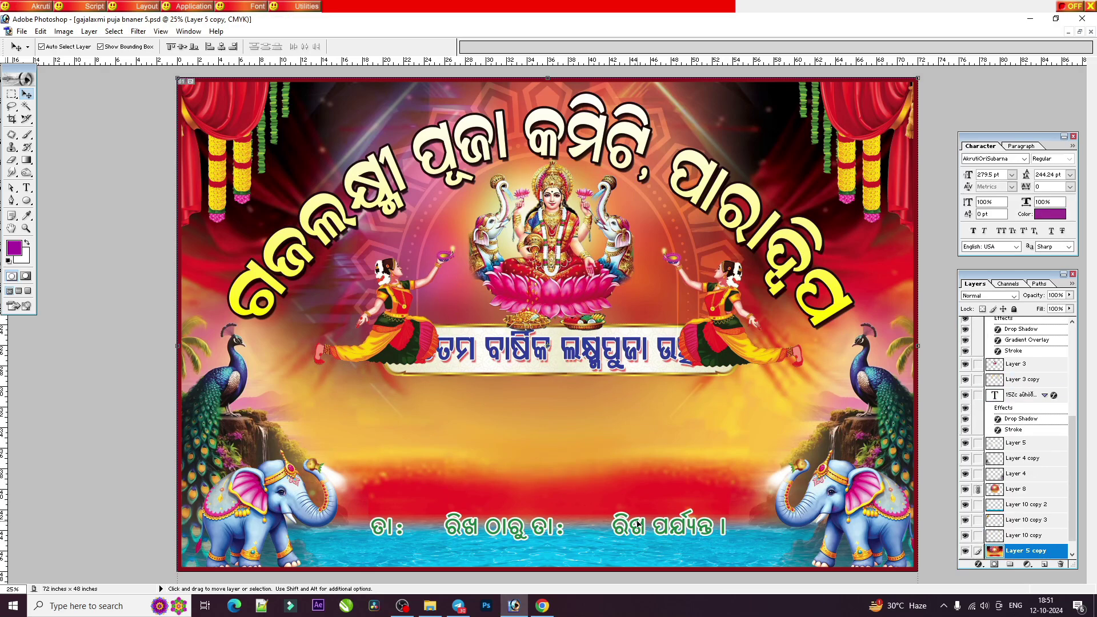
{"action": "key", "text": "alt"}
{"action": "key", "text": "ctrl+alt+z"}
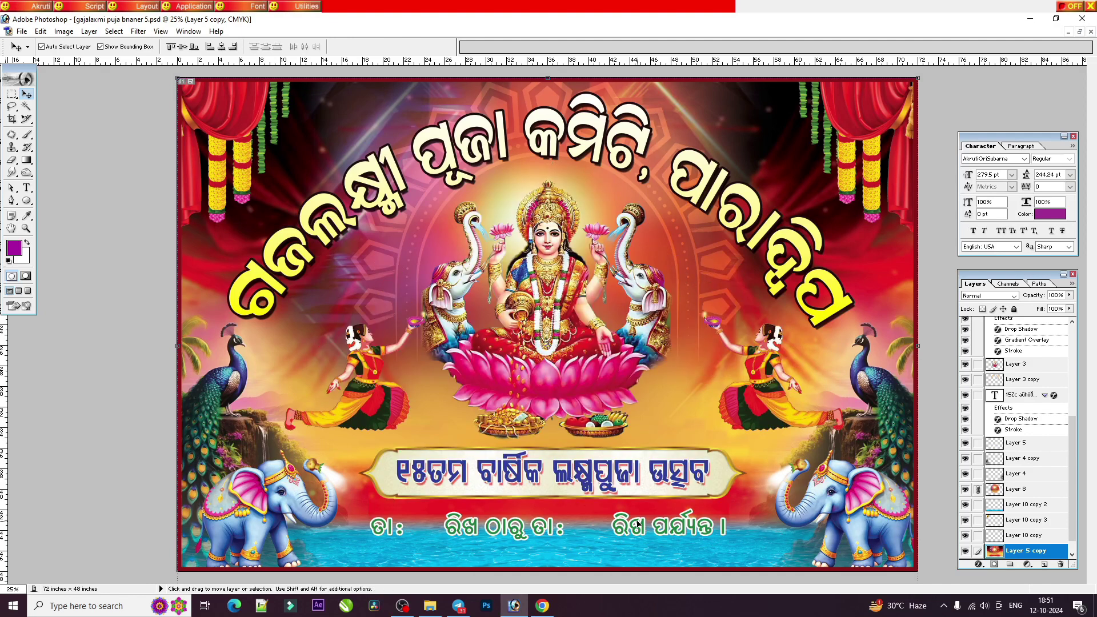
Step: Try moving the left curtain, undo the move, and select the hanging flower garland's layer
{"action": "left_click_drag", "start_coordinate": [206, 108], "coordinate": [334, 134]}
{"action": "key", "text": "ctrl+z"}
{"action": "right_click", "coordinate": [237, 163]}
{"action": "left_click", "coordinate": [331, 167]}
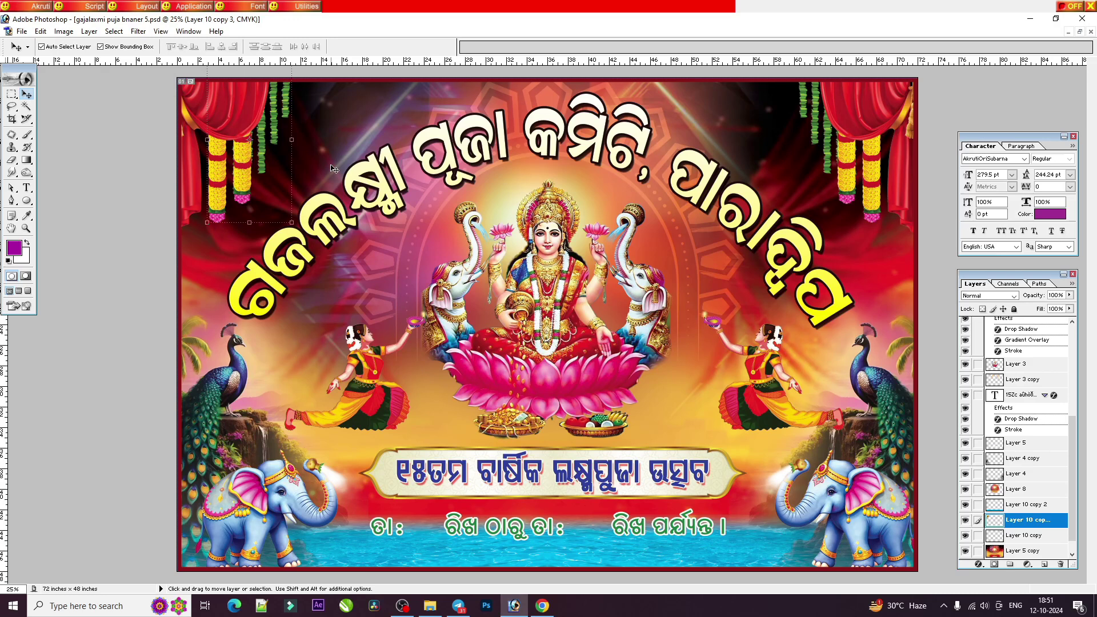
Step: Nudge the goddess figure on Layer 3 slightly to the right and close gajalaxmi puja bnaner 5.psd
{"action": "left_click", "coordinate": [369, 400]}
{"action": "left_click", "coordinate": [537, 297]}
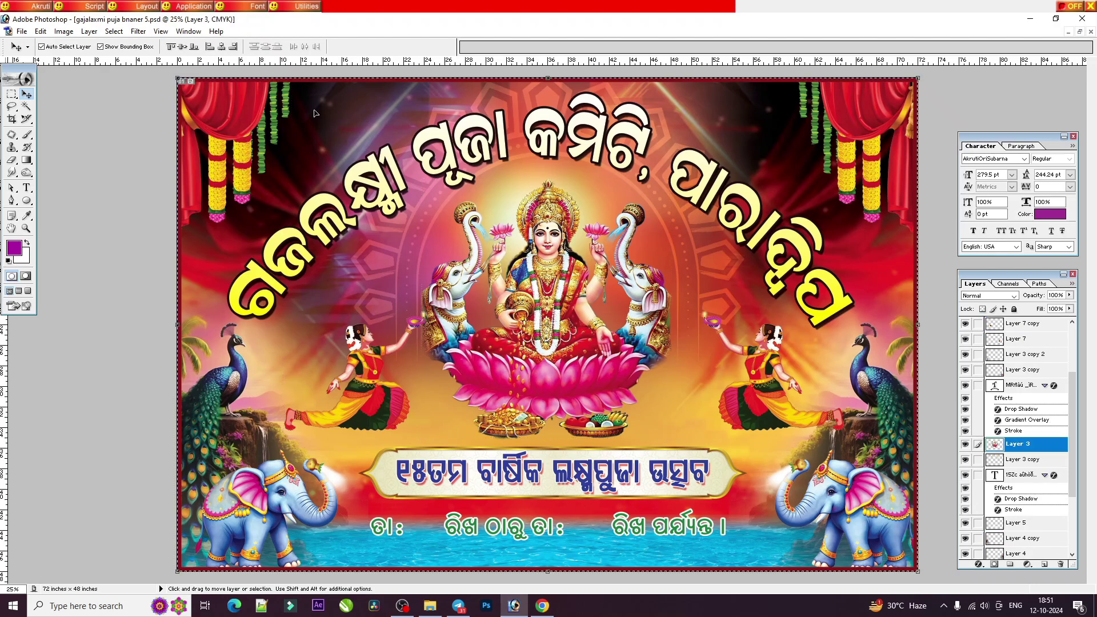
{"action": "left_click_drag", "start_coordinate": [538, 340], "coordinate": [574, 368]}
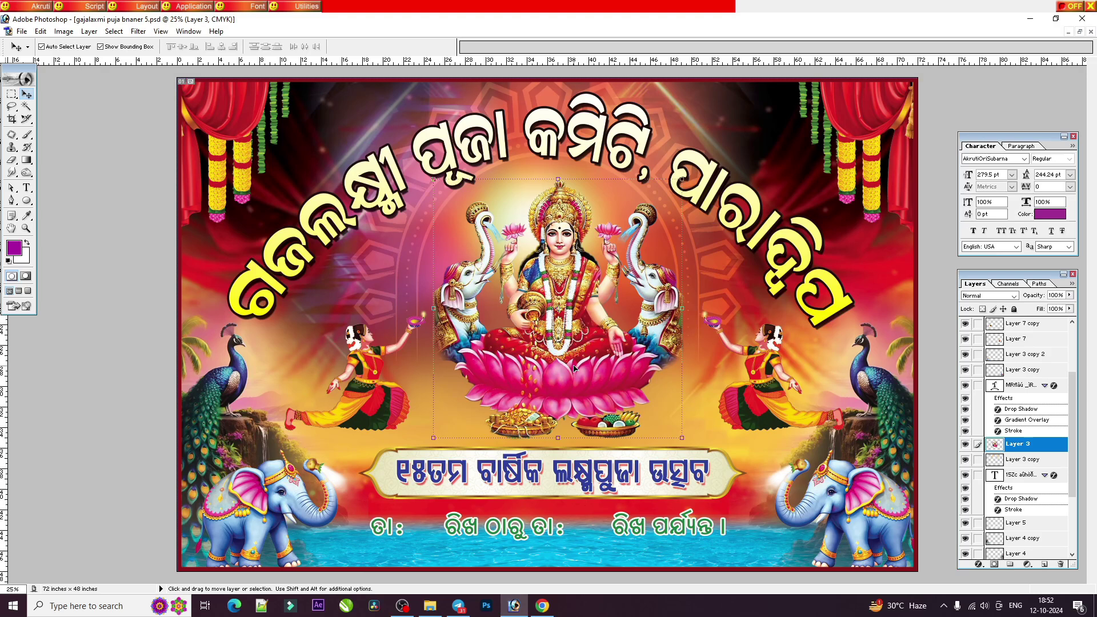
{"action": "left_click", "coordinate": [1091, 32]}
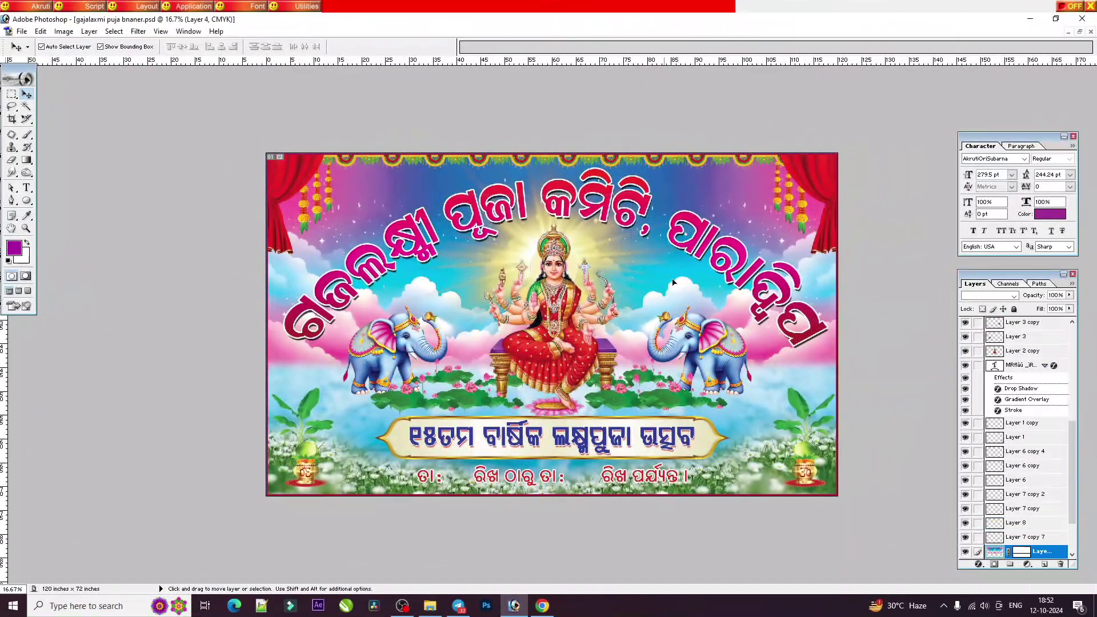
Step: Try moving the sky background on Layer 4 up and to the left, undo it, and select the text strip
{"action": "left_click_drag", "start_coordinate": [680, 295], "coordinate": [542, 214]}
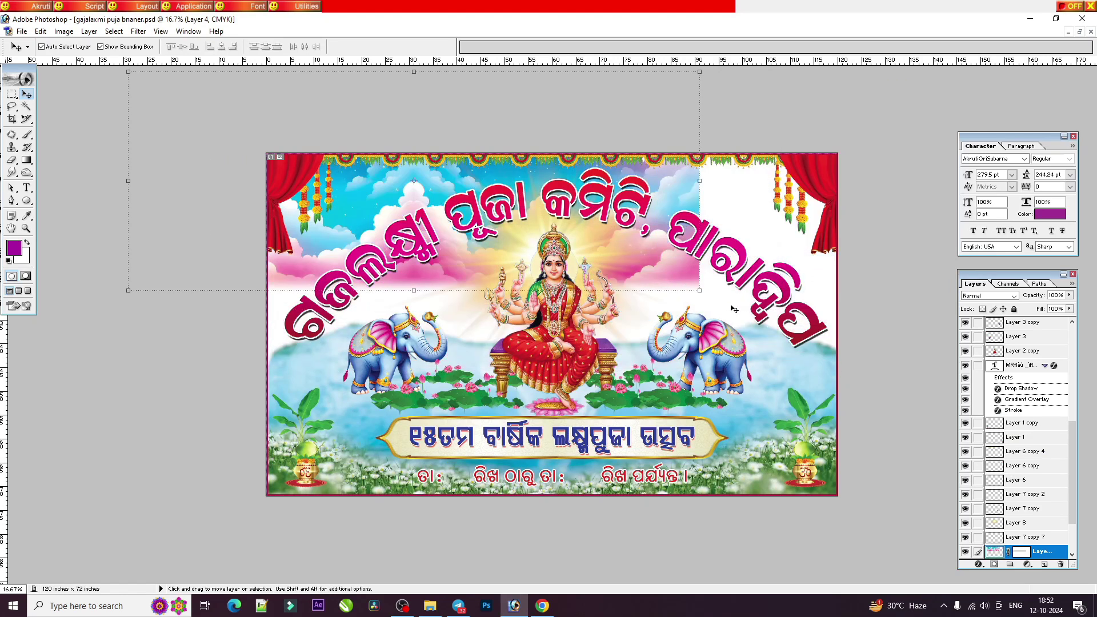
{"action": "key", "text": "ctrl+z"}
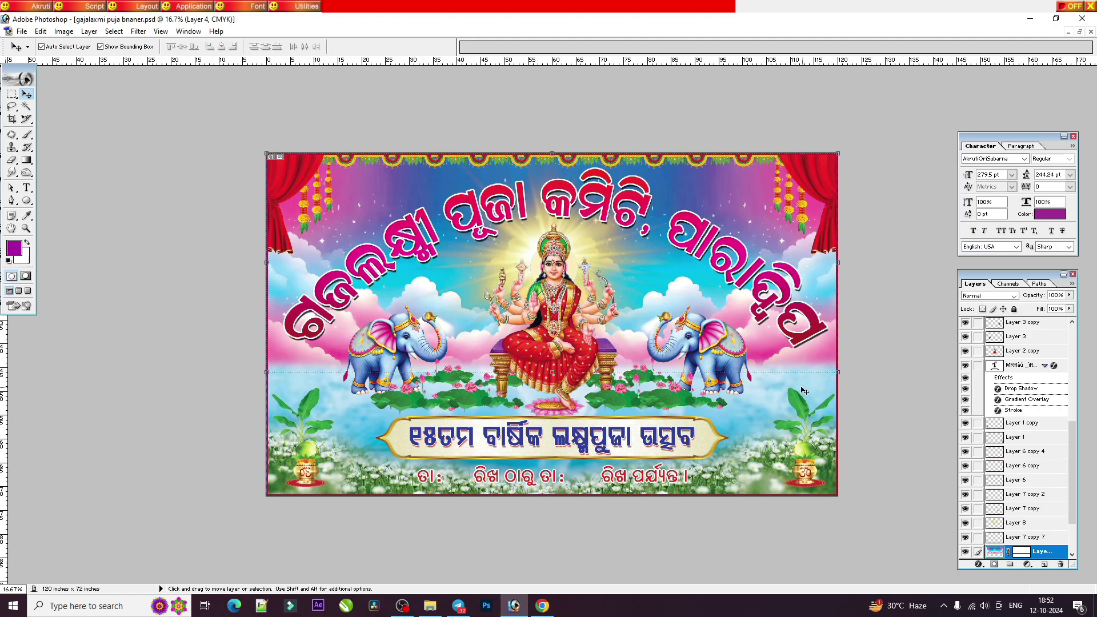
{"action": "left_click", "coordinate": [681, 435]}
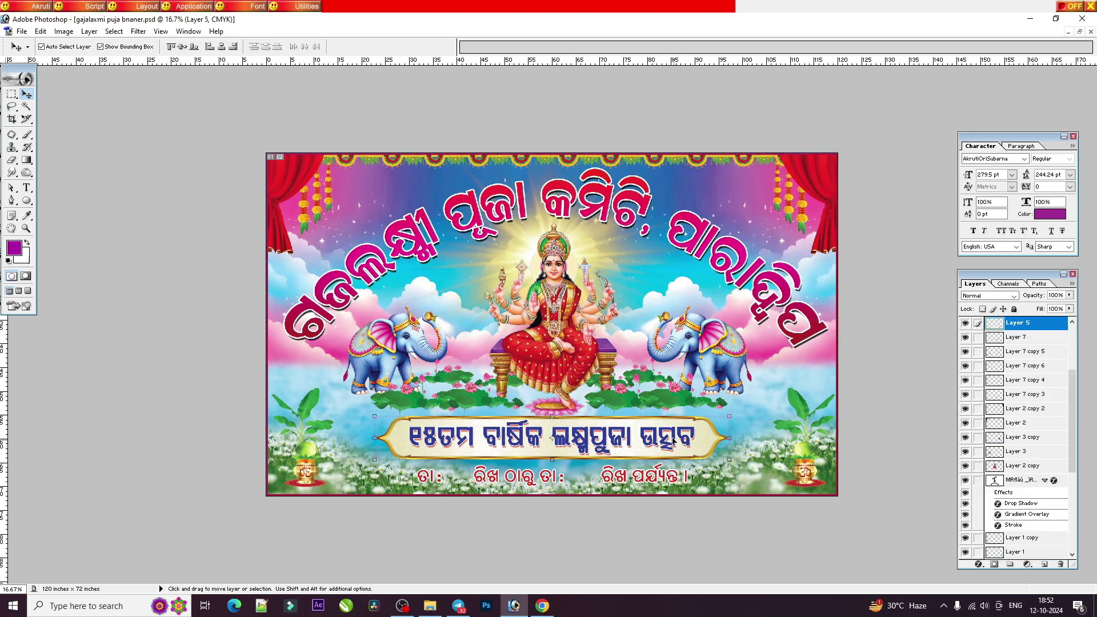
Step: Try moving the lotus leaf clusters on both sides of the goddess's throne and undo the moves
{"action": "left_click", "coordinate": [655, 405]}
{"action": "left_click_drag", "start_coordinate": [620, 399], "coordinate": [617, 403]}
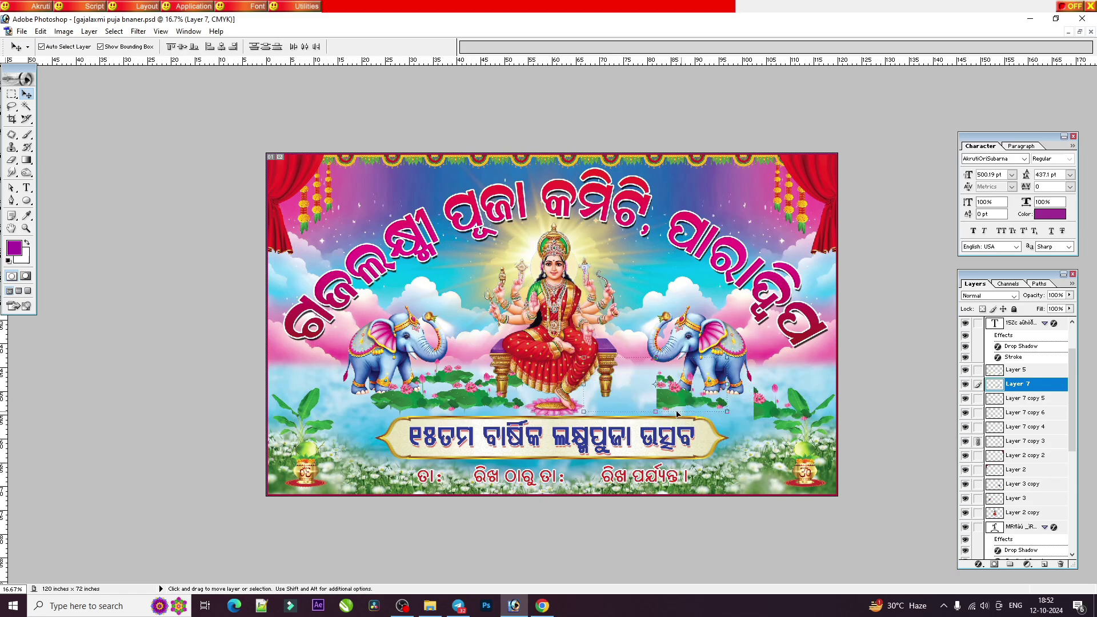
{"action": "left_click", "coordinate": [456, 392]}
{"action": "left_click_drag", "start_coordinate": [516, 399], "coordinate": [443, 405]}
{"action": "key", "text": "ctrl+z"}
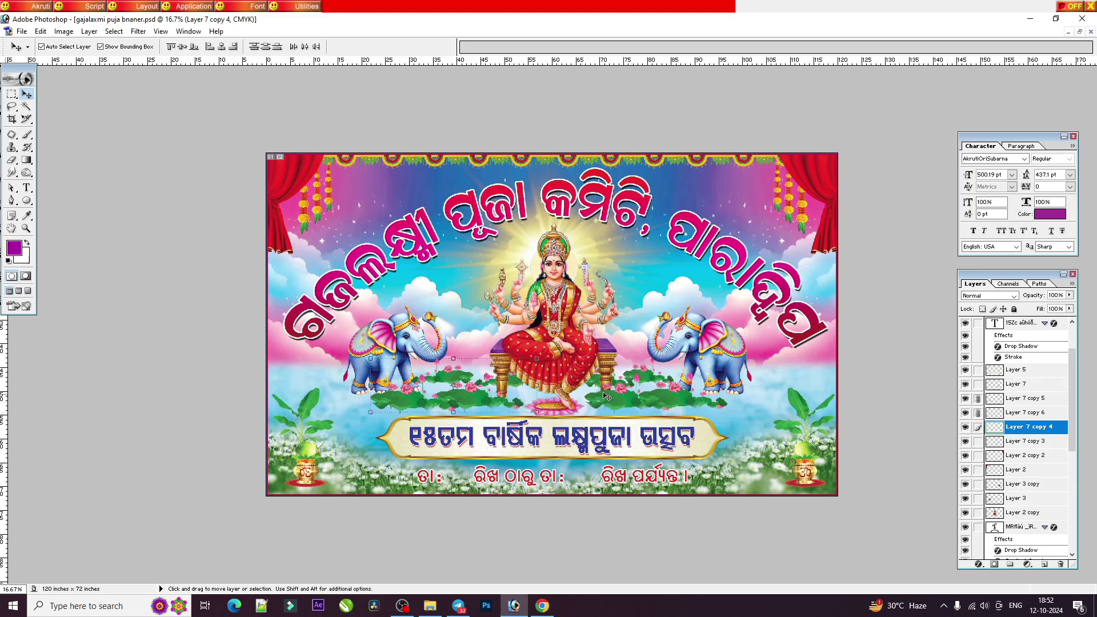
Step: Shift the lotus leaf clusters beside the throne slightly and select the Layer 7 copy 4 leaves
{"action": "left_click", "coordinate": [631, 404]}
{"action": "left_click_drag", "start_coordinate": [631, 404], "coordinate": [622, 397]}
{"action": "left_click", "coordinate": [463, 397], "text": "alt"}
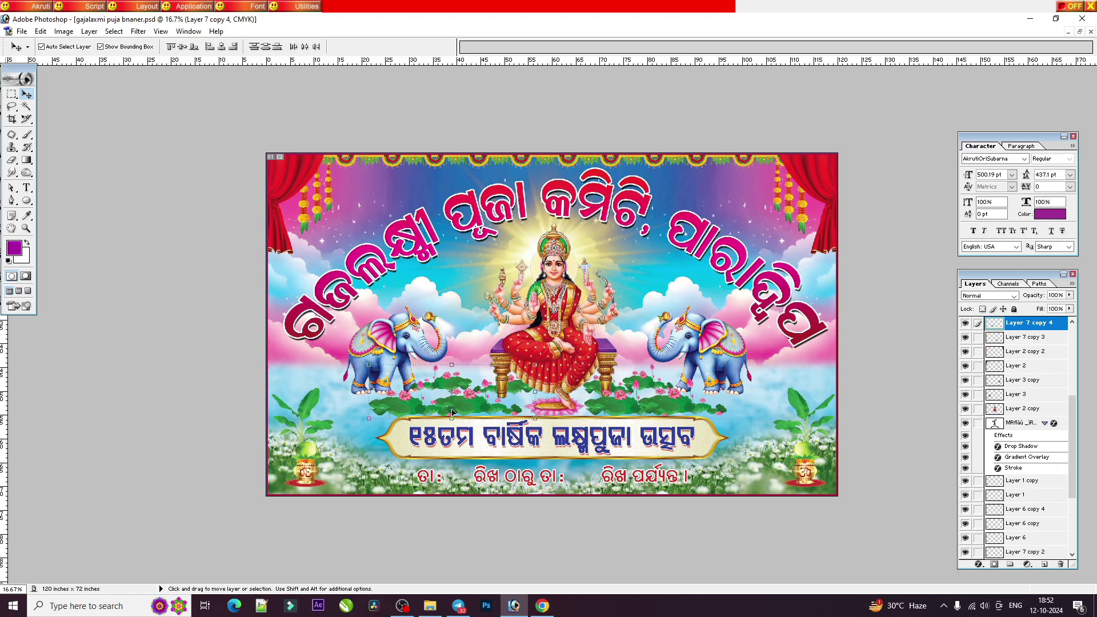
{"action": "key", "text": "ctrl+minus"}
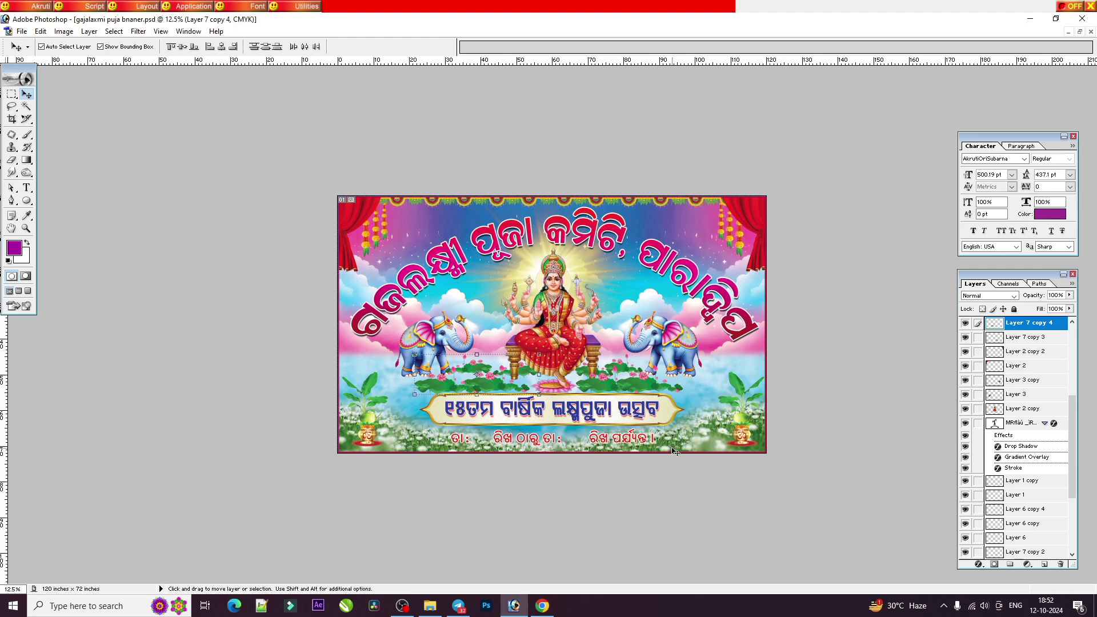
{"action": "left_click", "coordinate": [1090, 32]}
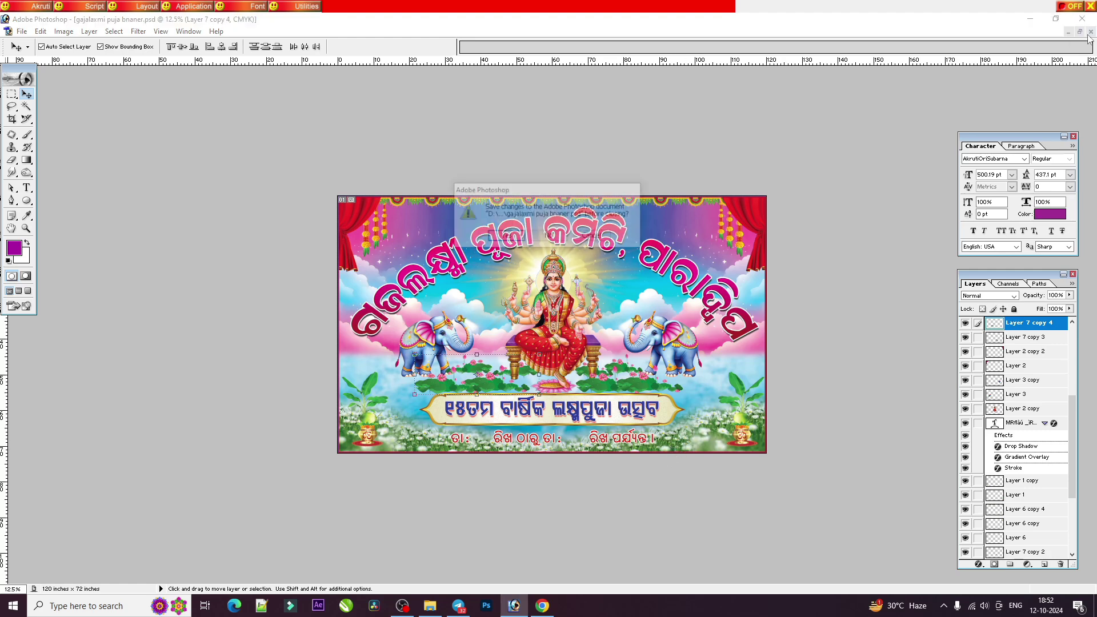
{"action": "left_click", "coordinate": [548, 237]}
{"action": "key", "text": "ctrl+0"}
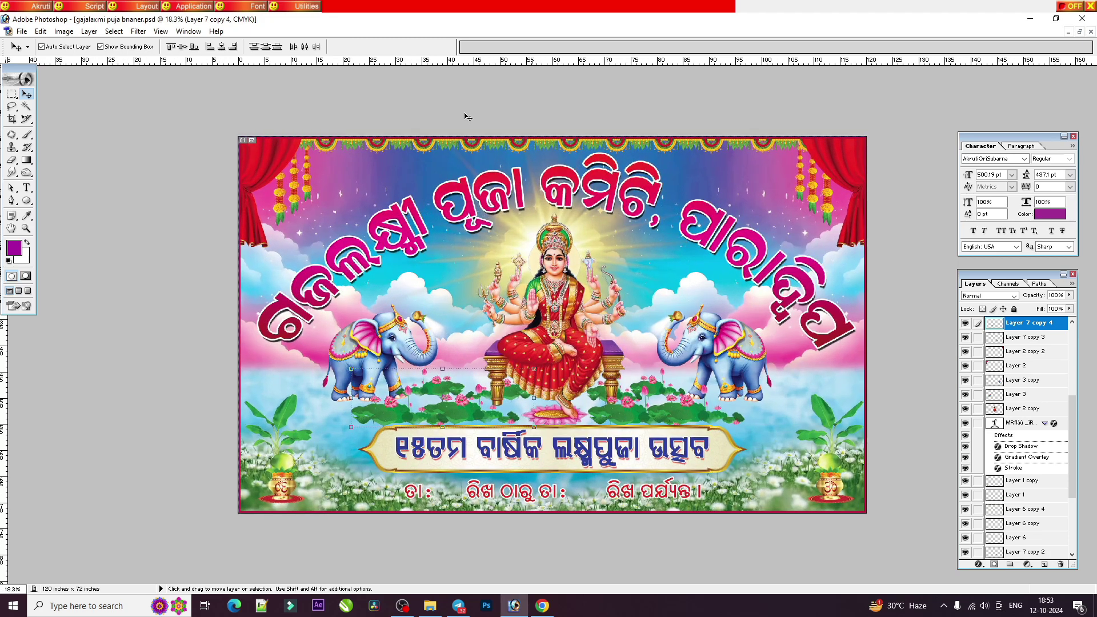
Step: Check the pixel dimensions, document size and resolution of gajalaxmi puja bnaner.psd, leaving them as they are
{"action": "left_click", "coordinate": [64, 32]}
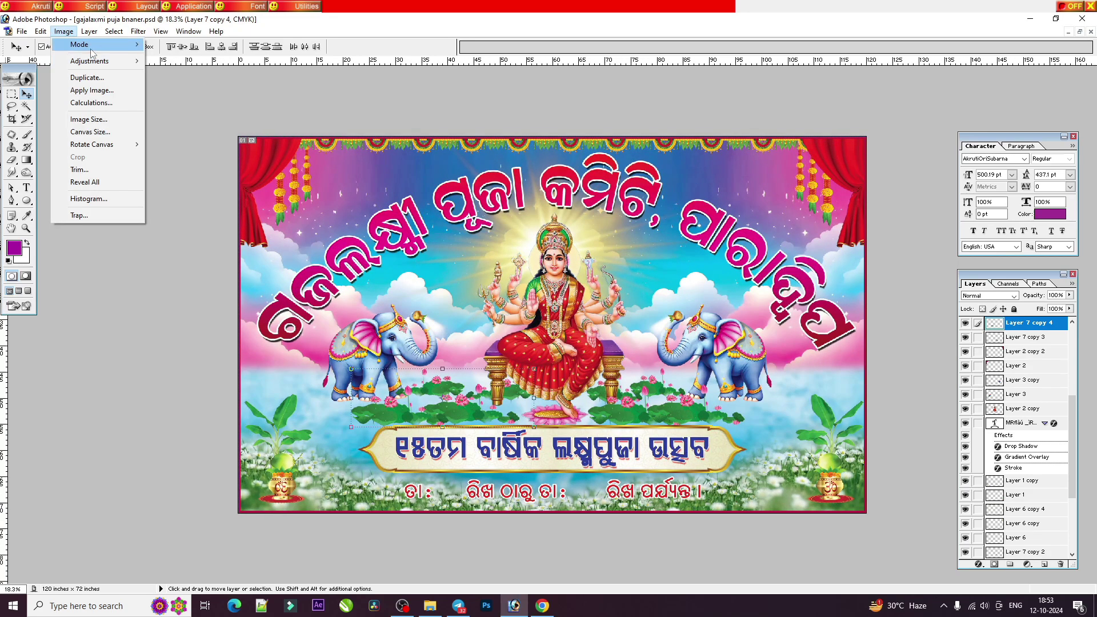
{"action": "left_click", "coordinate": [88, 118]}
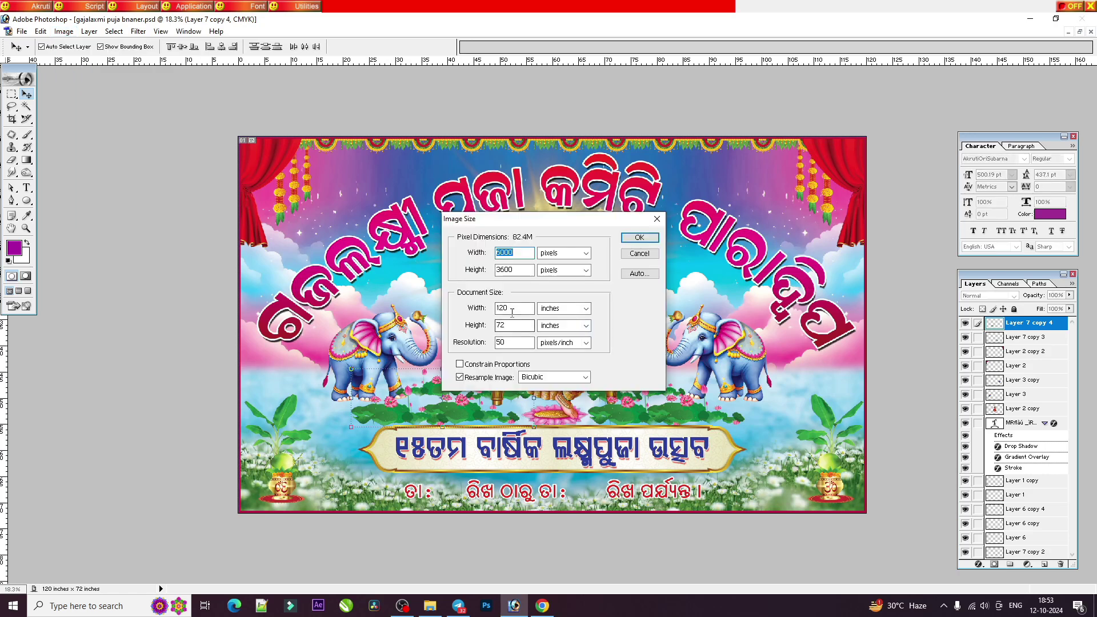
{"action": "left_click", "coordinate": [517, 336]}
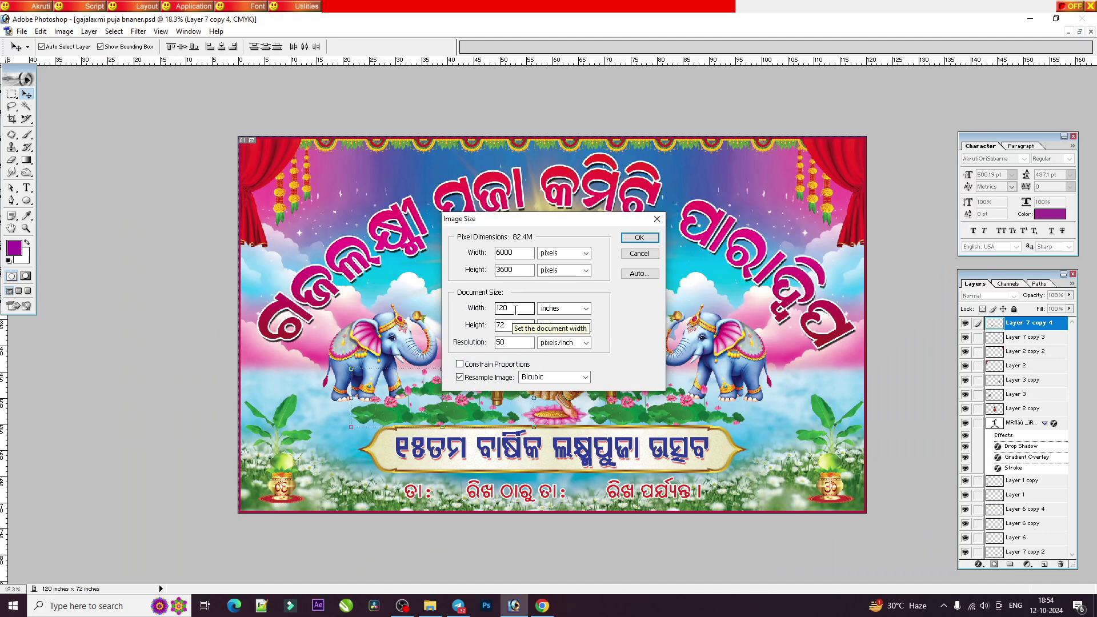
{"action": "left_click", "coordinate": [657, 220]}
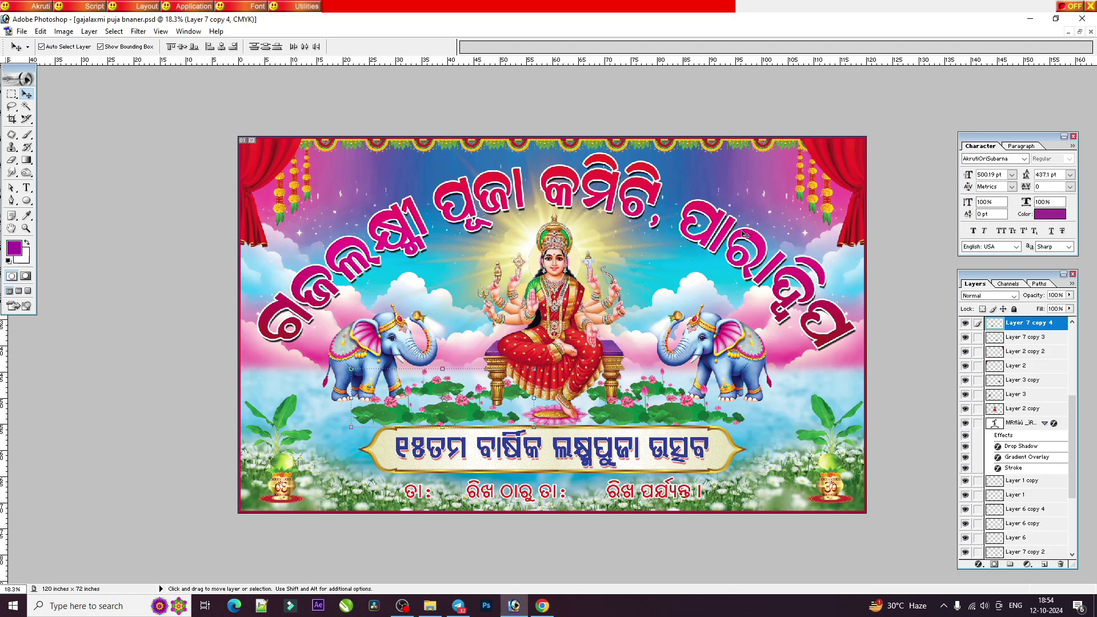
Step: Centre the arched title text horizontally on the canvas, deselect, and close gajalaxmi puja bnaner.psd
{"action": "left_click", "coordinate": [721, 231]}
{"action": "key", "text": "ctrl+a"}
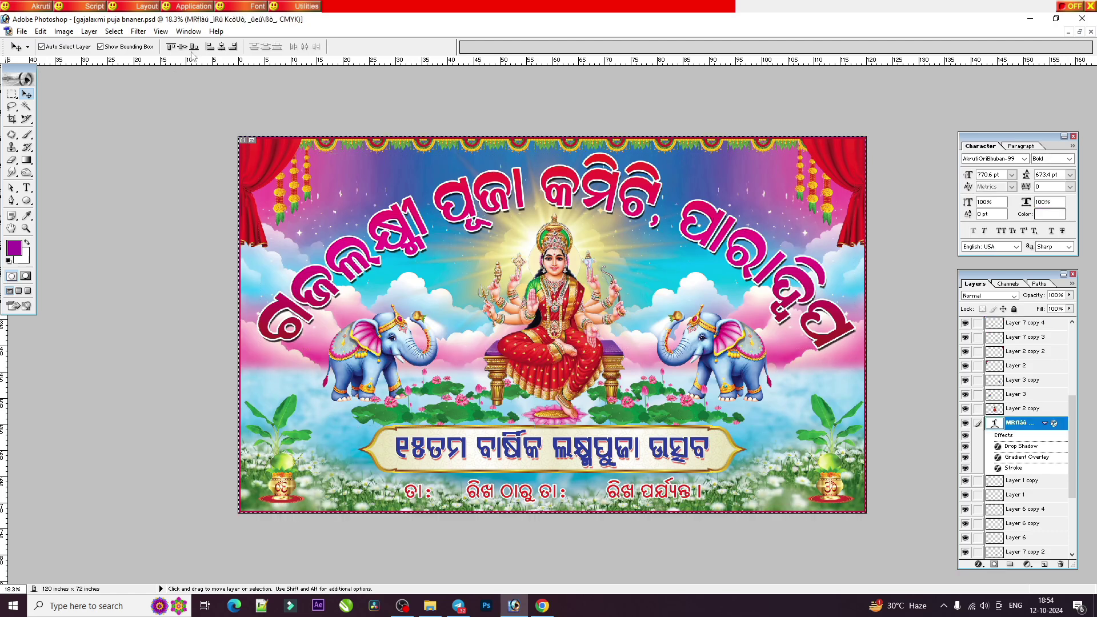
{"action": "left_click", "coordinate": [222, 46]}
{"action": "key", "text": "ctrl+d"}
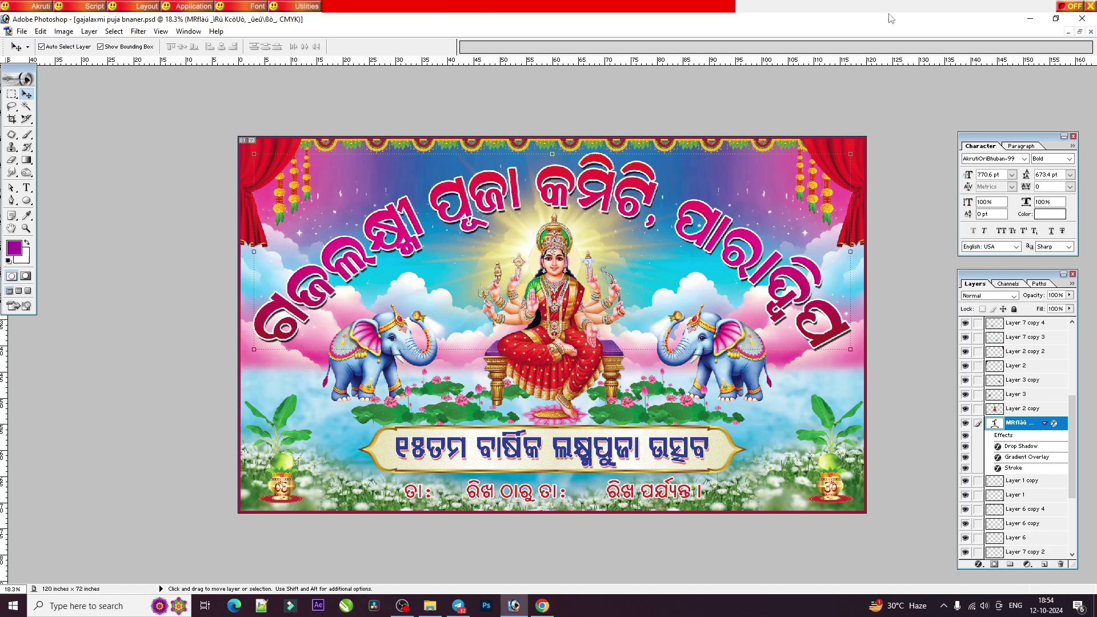
{"action": "left_click", "coordinate": [1082, 18]}
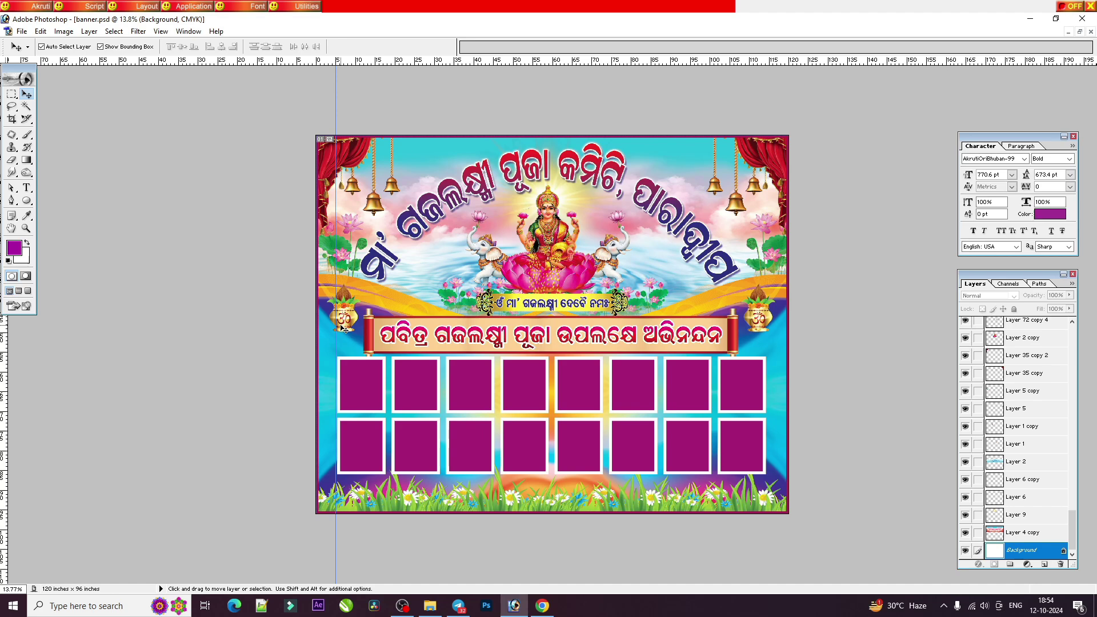
Step: Select the upper-row photo boxes through Shape 1 copy and check the image size of banner.psd
{"action": "left_click", "coordinate": [413, 395]}
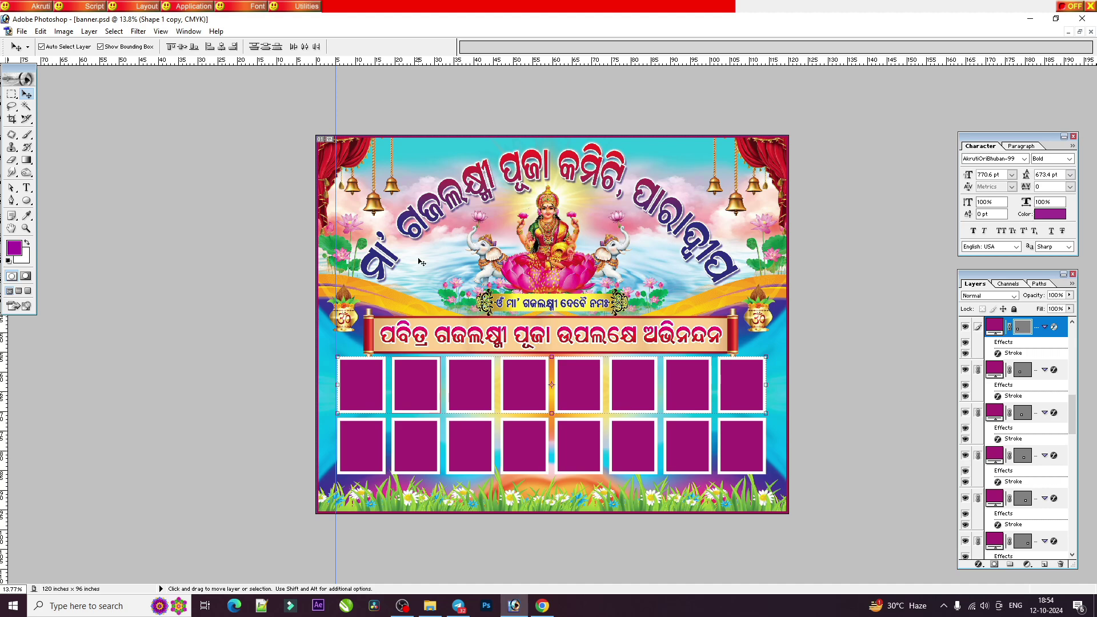
{"action": "left_click", "coordinate": [71, 34]}
{"action": "left_click", "coordinate": [88, 118]}
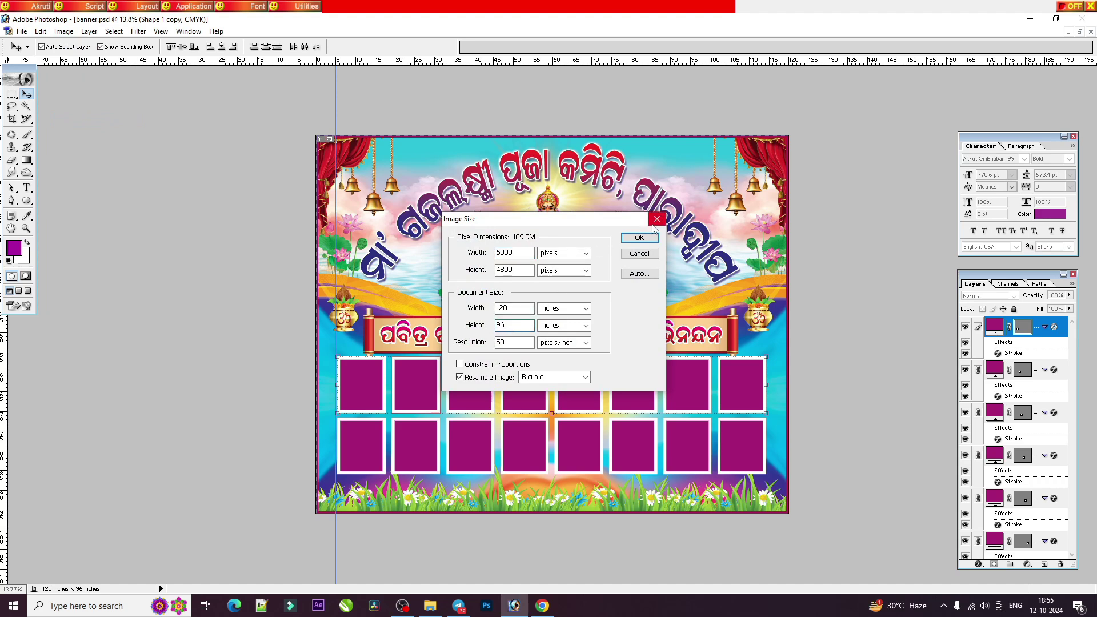
{"action": "left_click", "coordinate": [640, 237]}
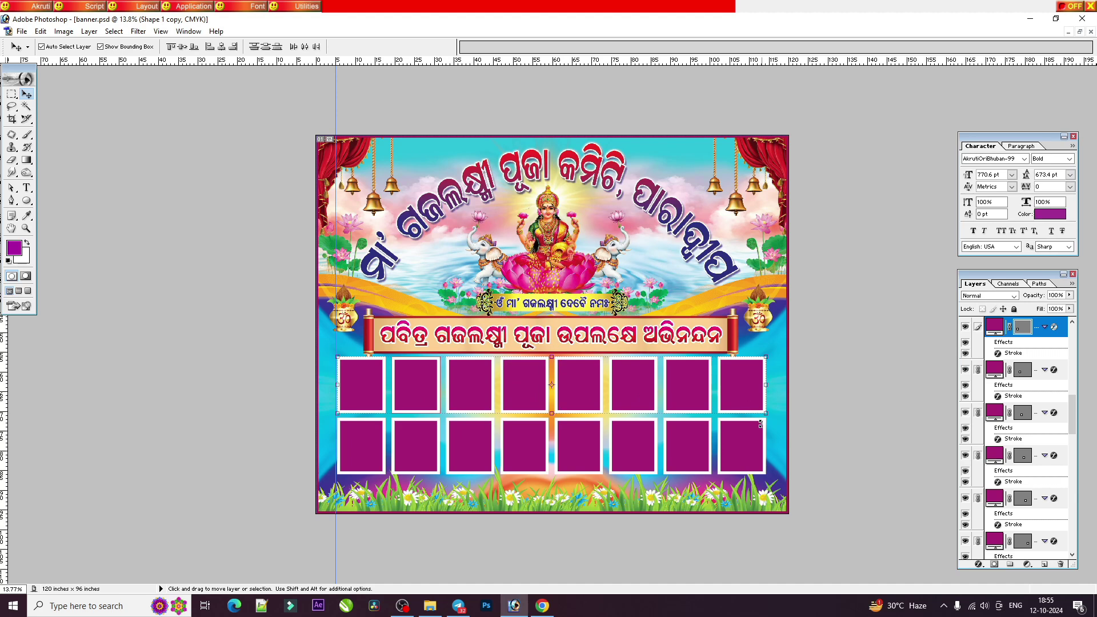
Step: Link the remaining lower-row photo box layers to the selected Shape 1 copy layer
{"action": "right_click", "coordinate": [372, 452]}
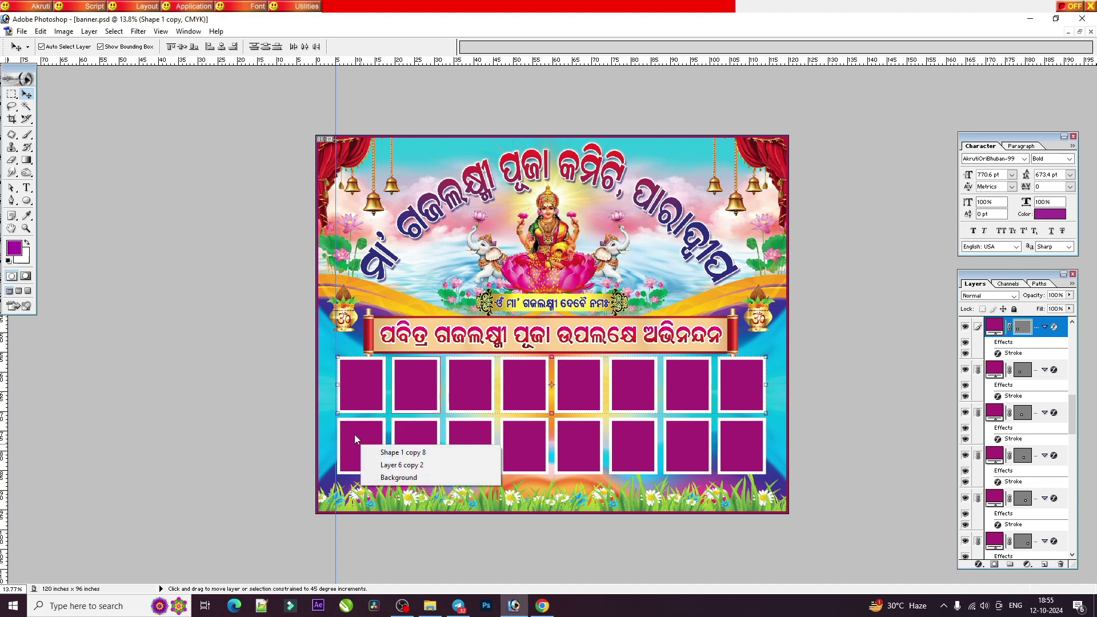
{"action": "left_click", "coordinate": [411, 375]}
{"action": "left_click_drag", "start_coordinate": [404, 394], "coordinate": [406, 422]}
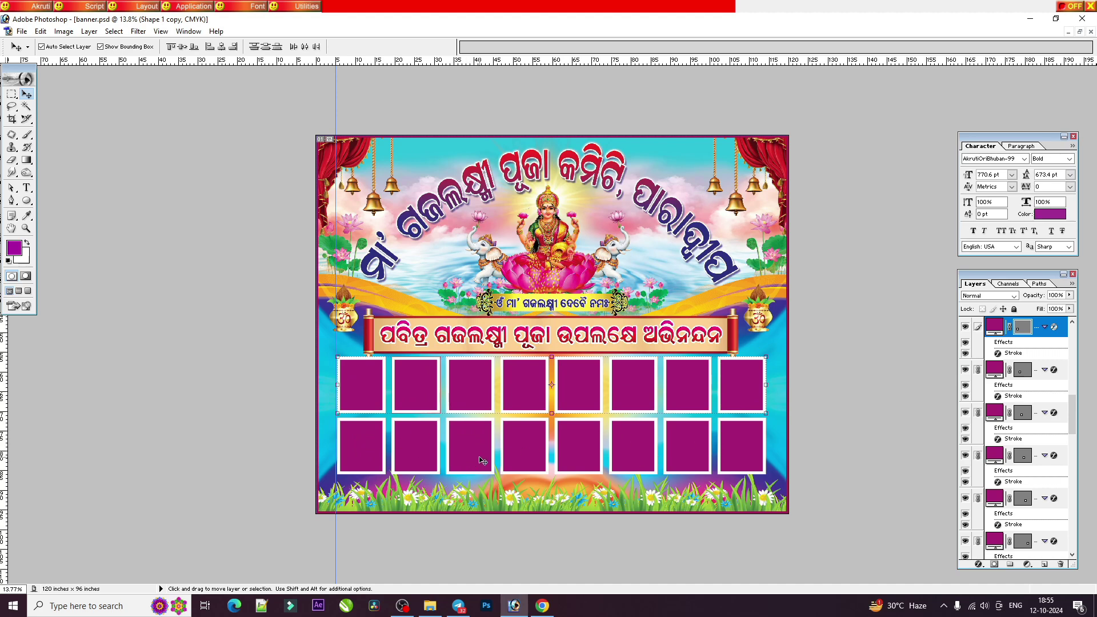
{"action": "scroll", "coordinate": [1049, 450], "scroll_direction": "down", "scroll_amount": 1}
{"action": "scroll", "coordinate": [1005, 400], "scroll_direction": "up", "scroll_amount": 5}
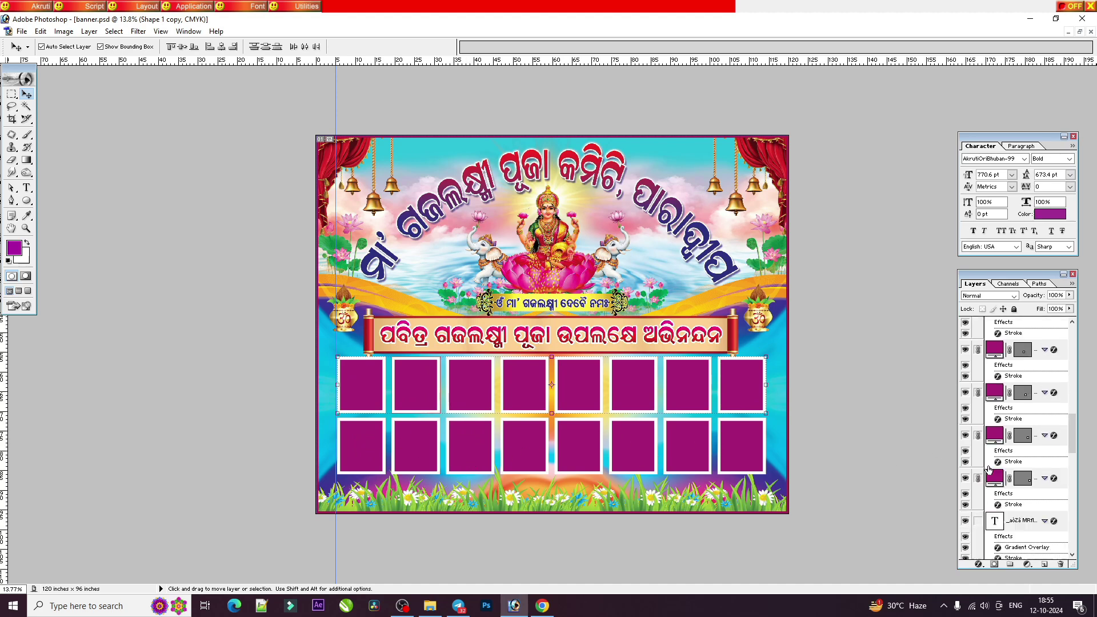
{"action": "scroll", "coordinate": [995, 354], "scroll_direction": "up", "scroll_amount": 1}
{"action": "scroll", "coordinate": [987, 337], "scroll_direction": "up", "scroll_amount": 1}
{"action": "mouse_move", "coordinate": [979, 330]}
{"action": "left_mouse_down"}
{"action": "mouse_move", "coordinate": [989, 508]}
{"action": "mouse_move", "coordinate": [976, 498]}
{"action": "mouse_move", "coordinate": [978, 561]}
{"action": "left_mouse_up"}
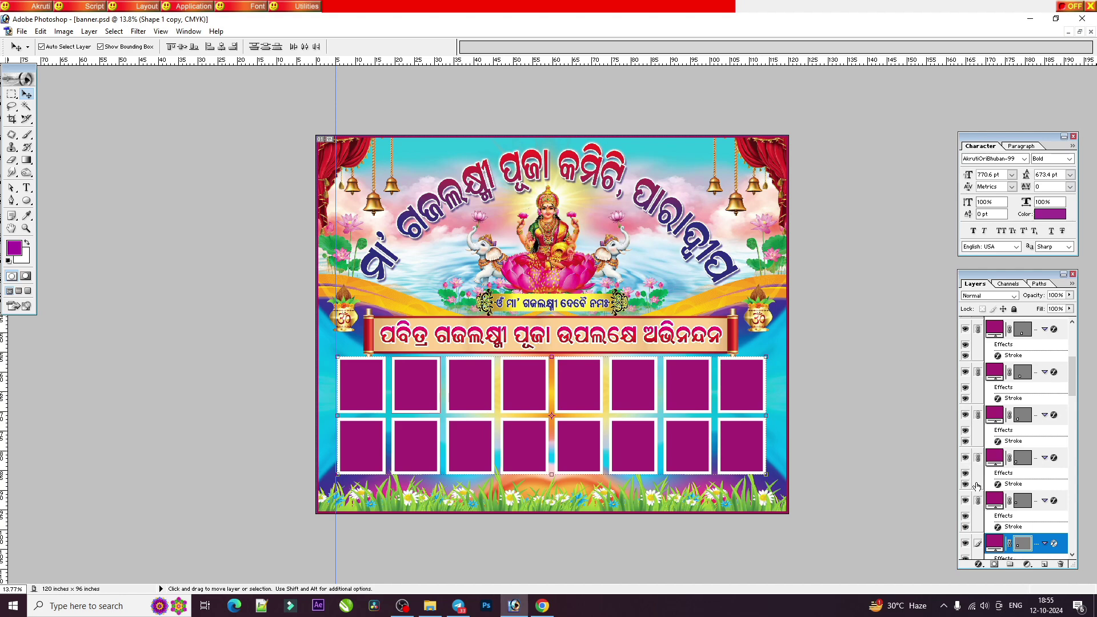
Step: Scale the two linked rows of photo boxes down to 71.3% towards their upper-left corner
{"action": "right_click", "coordinate": [354, 452]}
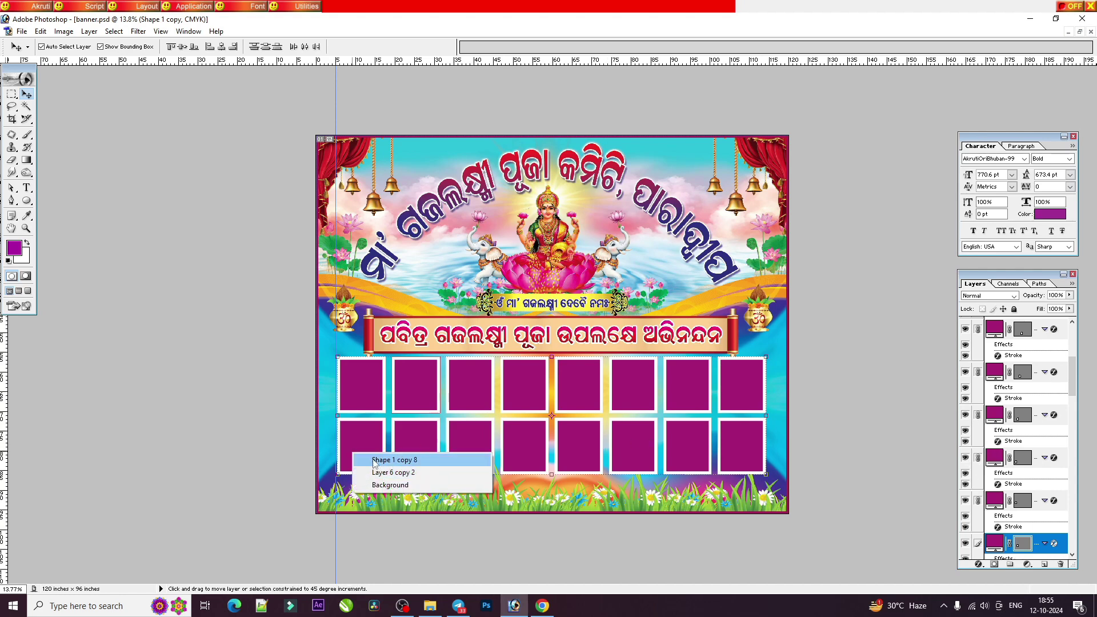
{"action": "left_click", "coordinate": [718, 446]}
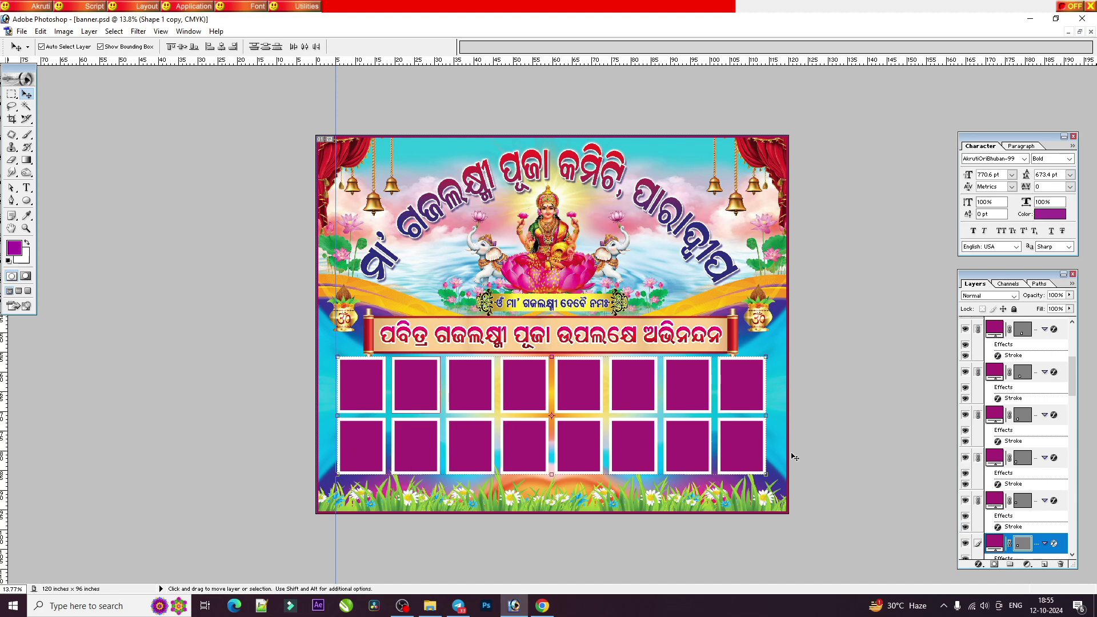
{"action": "left_click_drag", "start_coordinate": [791, 453], "coordinate": [643, 440]}
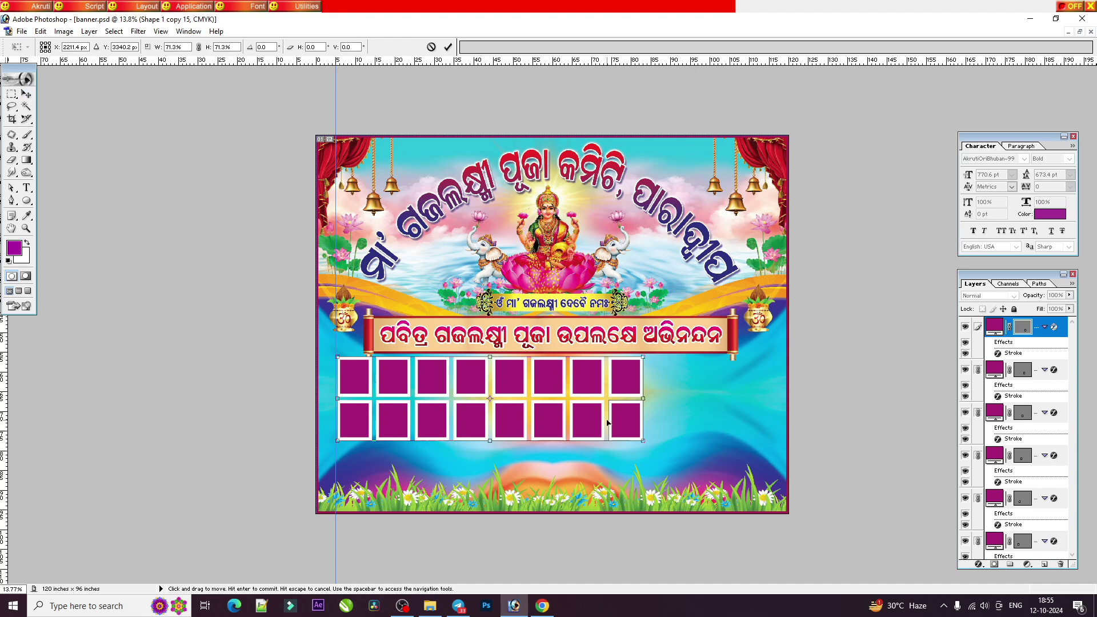
{"action": "key", "text": "Return"}
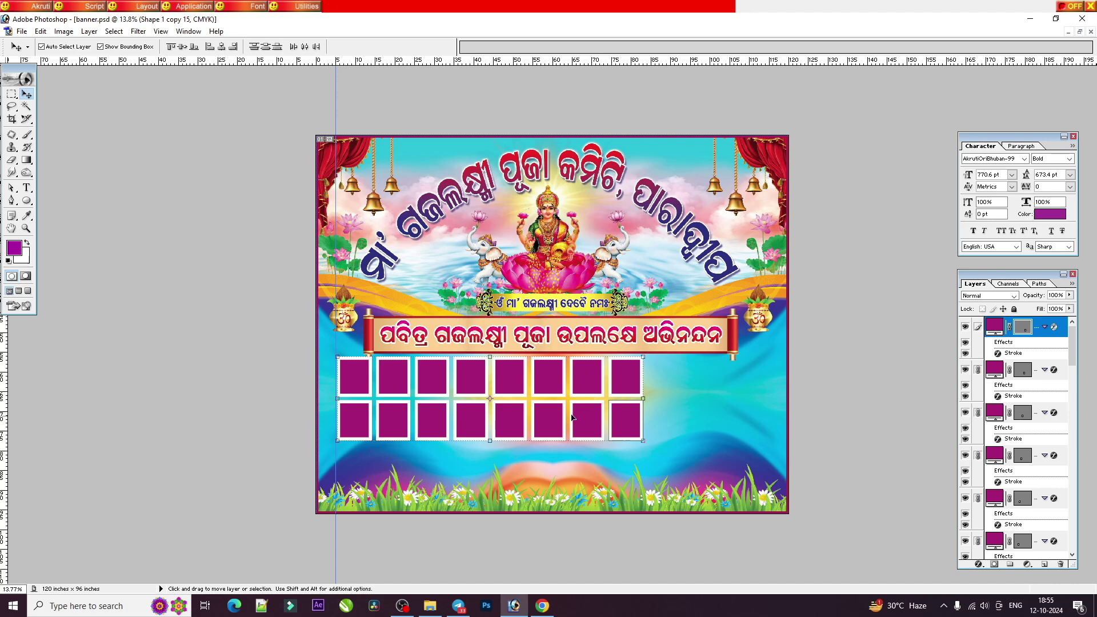
Step: Reduce the white Stroke size on the last lower-row photo box, Shape 1 copy 15
{"action": "left_click", "coordinate": [977, 565]}
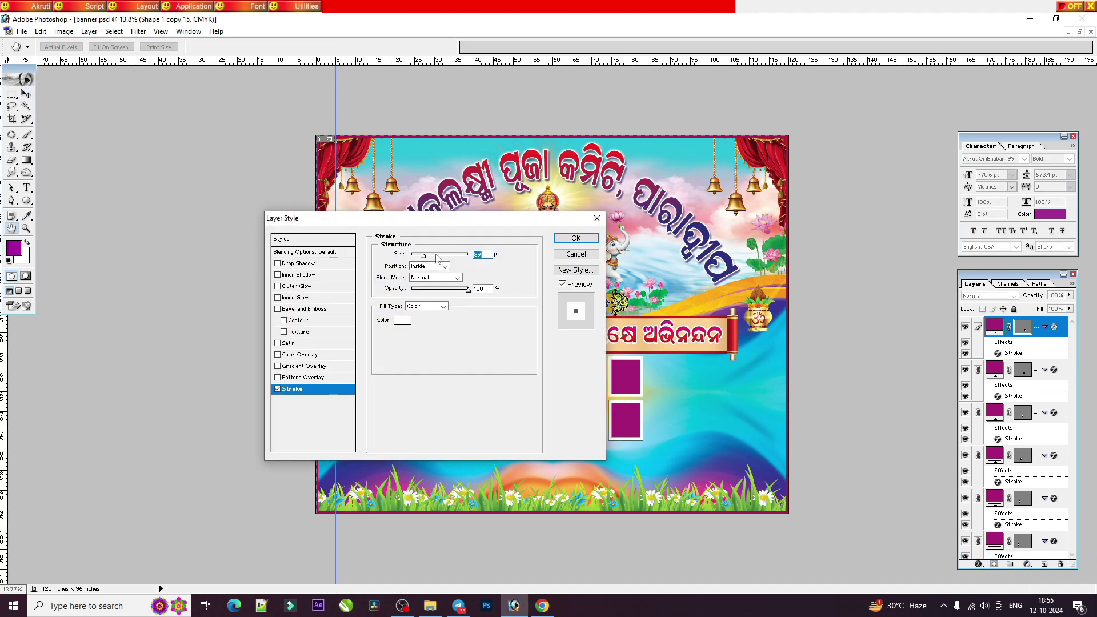
{"action": "left_click_drag", "start_coordinate": [424, 256], "coordinate": [422, 259]}
{"action": "key", "text": "Down"}
{"action": "key", "text": "Down"}
{"action": "key", "text": "Return"}
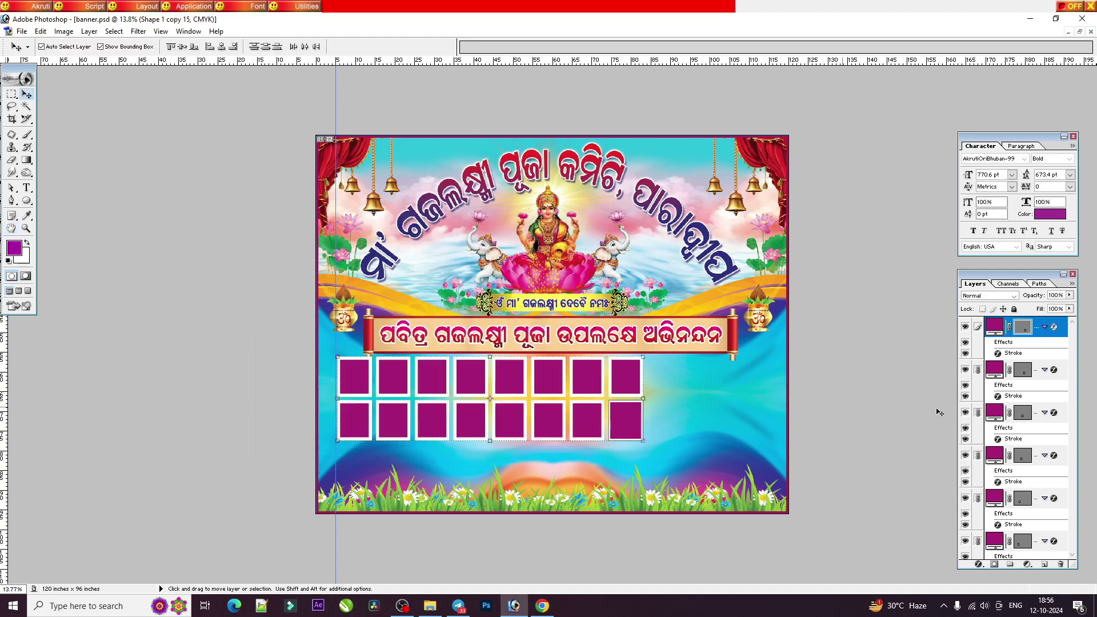
Step: Copy the layer style of Shape 1 copy 15 and paste it onto all linked photo boxes
{"action": "right_click", "coordinate": [1038, 324]}
{"action": "left_click", "coordinate": [1023, 420]}
{"action": "right_click", "coordinate": [1041, 326]}
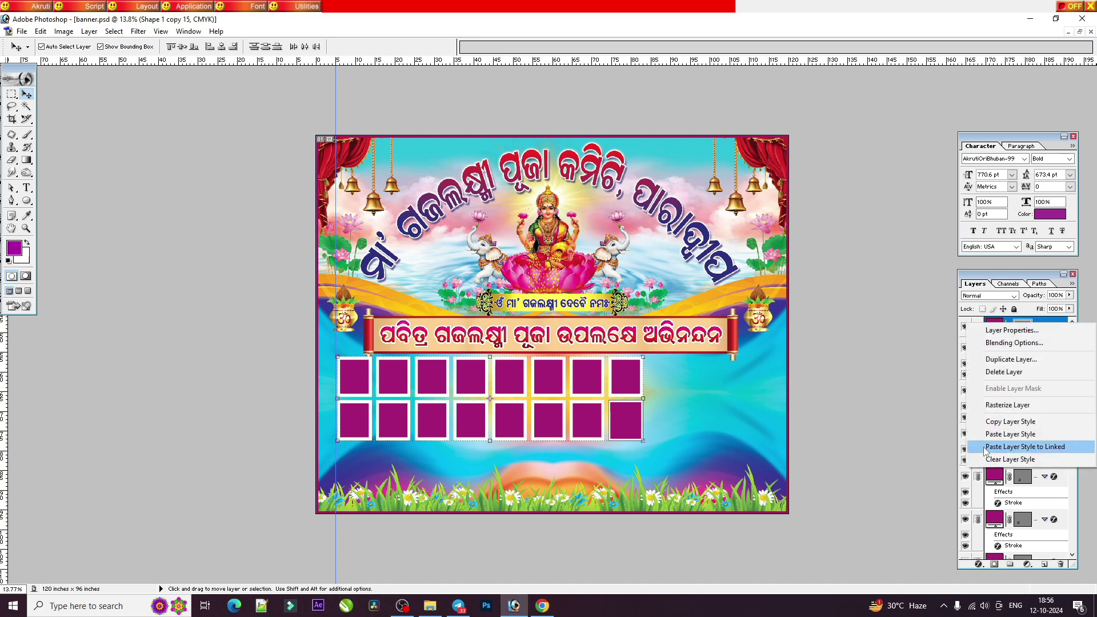
{"action": "left_click", "coordinate": [1054, 450]}
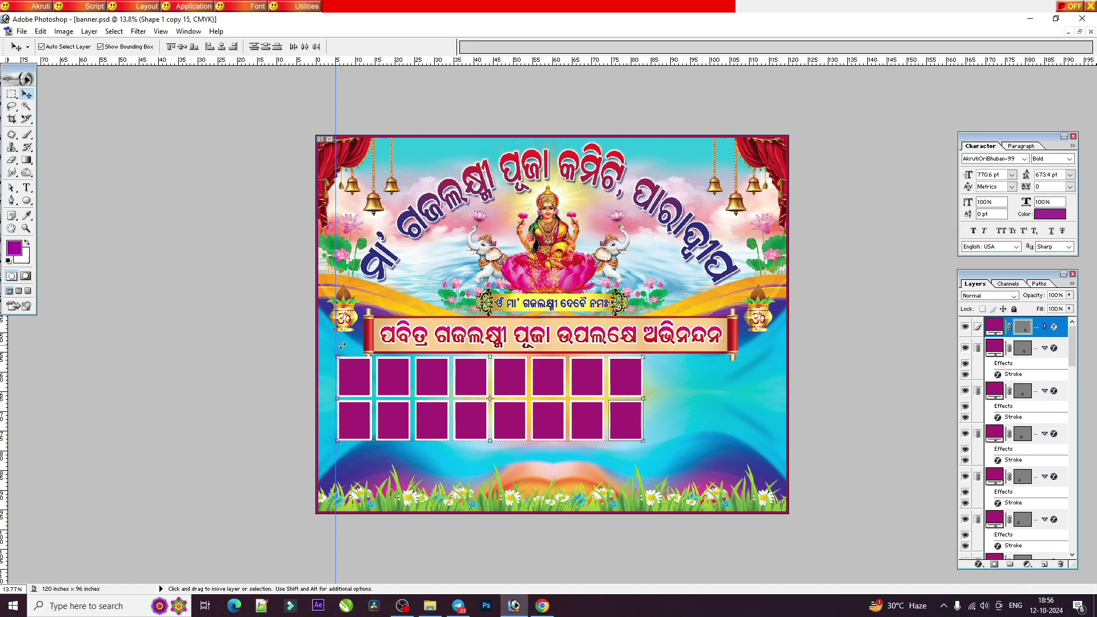
{"action": "left_click_drag", "start_coordinate": [481, 386], "coordinate": [471, 383]}
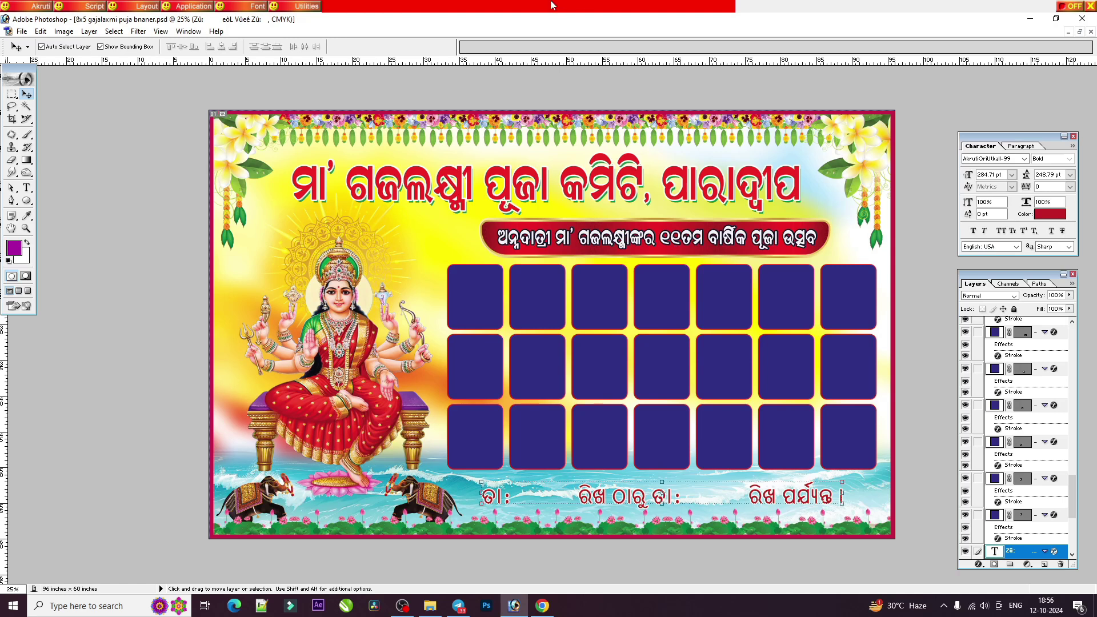
Step: Try moving the flower cluster in the banner's upper-left corner downward and put it back in place
{"action": "left_click", "coordinate": [246, 181]}
{"action": "left_click_drag", "start_coordinate": [250, 182], "coordinate": [261, 269]}
{"action": "key", "text": "ctrl+t"}
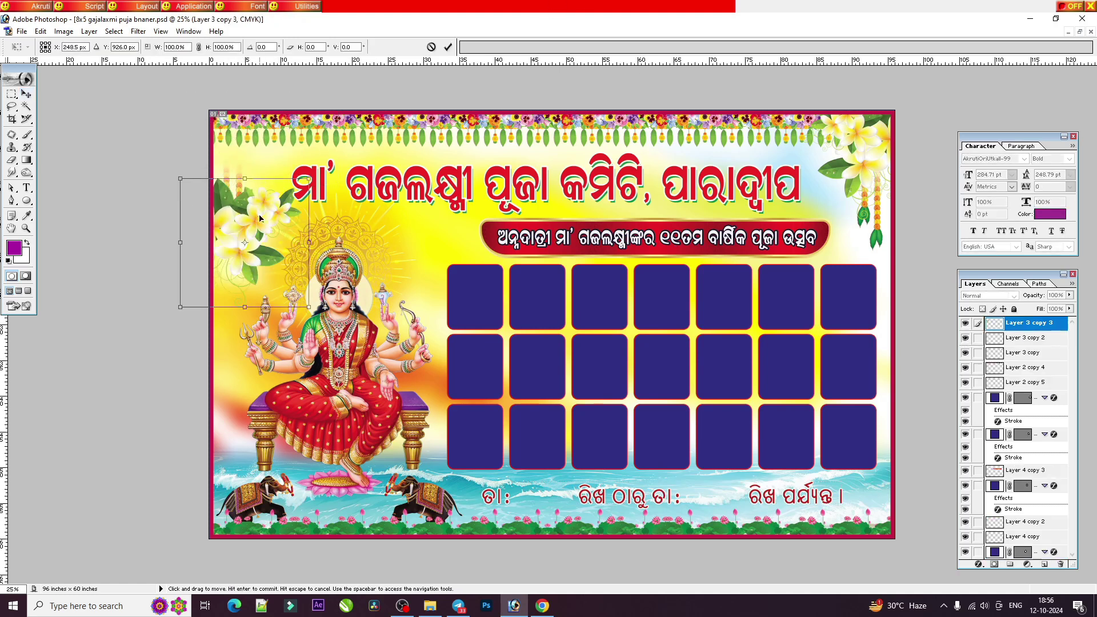
{"action": "key", "text": "Escape"}
{"action": "mouse_move", "coordinate": [264, 183]}
{"action": "left_mouse_down"}
{"action": "mouse_move", "coordinate": [471, 203]}
{"action": "mouse_move", "coordinate": [247, 194]}
{"action": "left_mouse_up"}
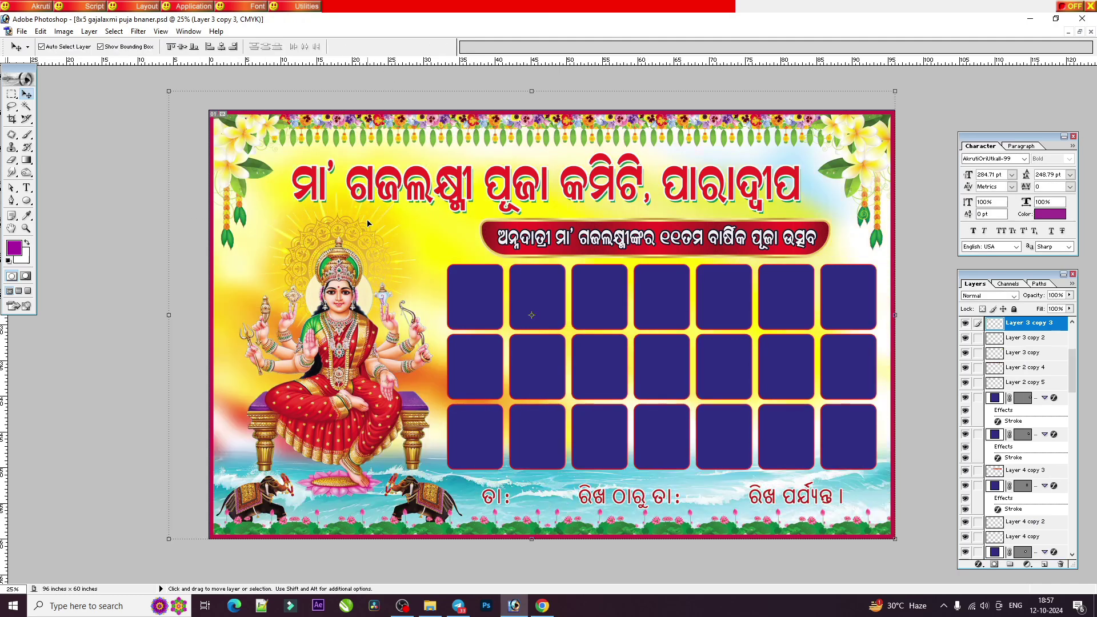
Step: Link the hanging garlands to the corner flower clusters on both sides of the banner
{"action": "right_click", "coordinate": [241, 213]}
{"action": "left_click", "coordinate": [260, 219]}
{"action": "mouse_move", "coordinate": [240, 214]}
{"action": "left_mouse_down"}
{"action": "mouse_move", "coordinate": [242, 245]}
{"action": "mouse_move", "coordinate": [242, 215]}
{"action": "left_mouse_up"}
{"action": "left_click", "coordinate": [884, 126]}
{"action": "right_click", "coordinate": [878, 232]}
{"action": "left_click", "coordinate": [899, 245]}
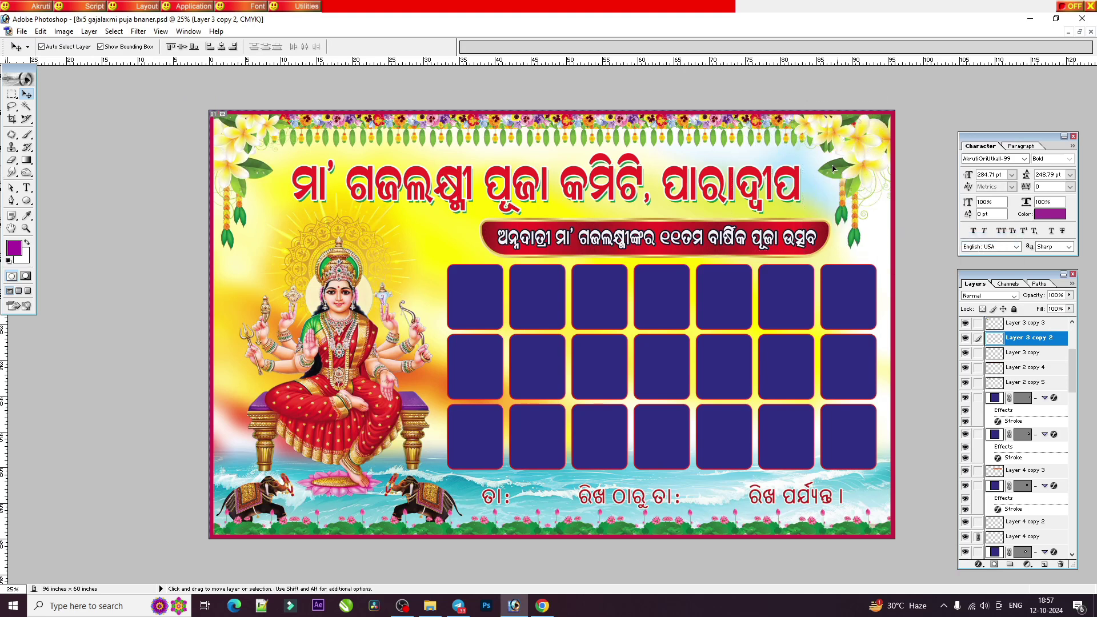
Step: Link Layer 3 copy to the flowers on Layer 3 copy 2, try moving the group left, and undo the move
{"action": "right_click", "coordinate": [860, 163]}
{"action": "key", "text": "Escape"}
{"action": "left_click_drag", "start_coordinate": [860, 163], "coordinate": [776, 164]}
{"action": "key", "text": "ctrl+z"}
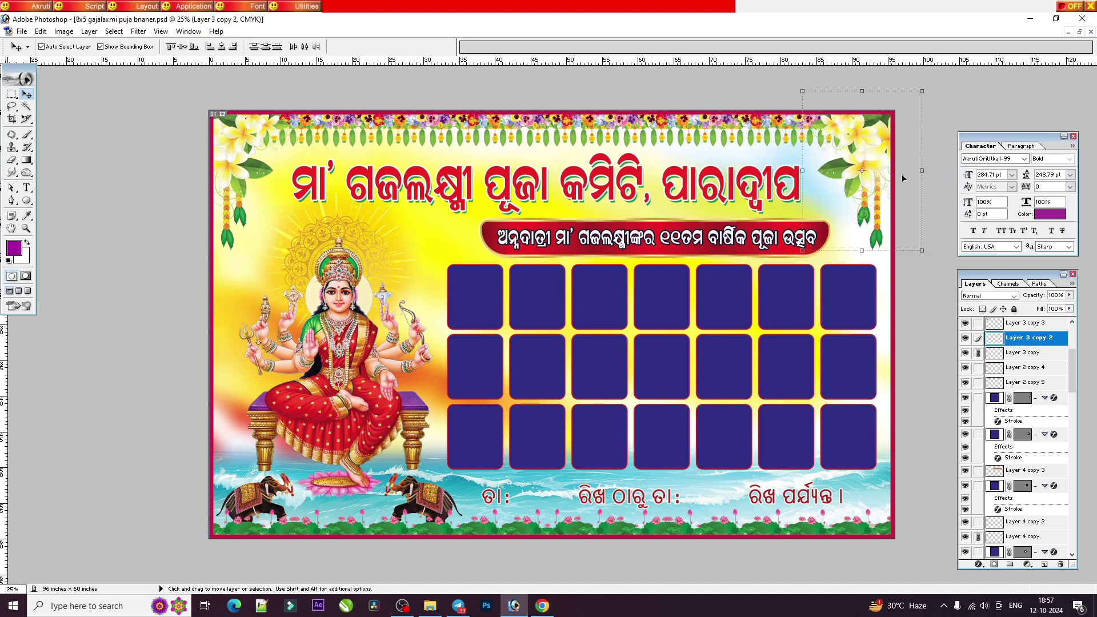
Step: Select the flowers on Layer 3 copy 3, save 8x5 gajalaxmi puja bnaner.psd, and check its image size
{"action": "left_click", "coordinate": [262, 164]}
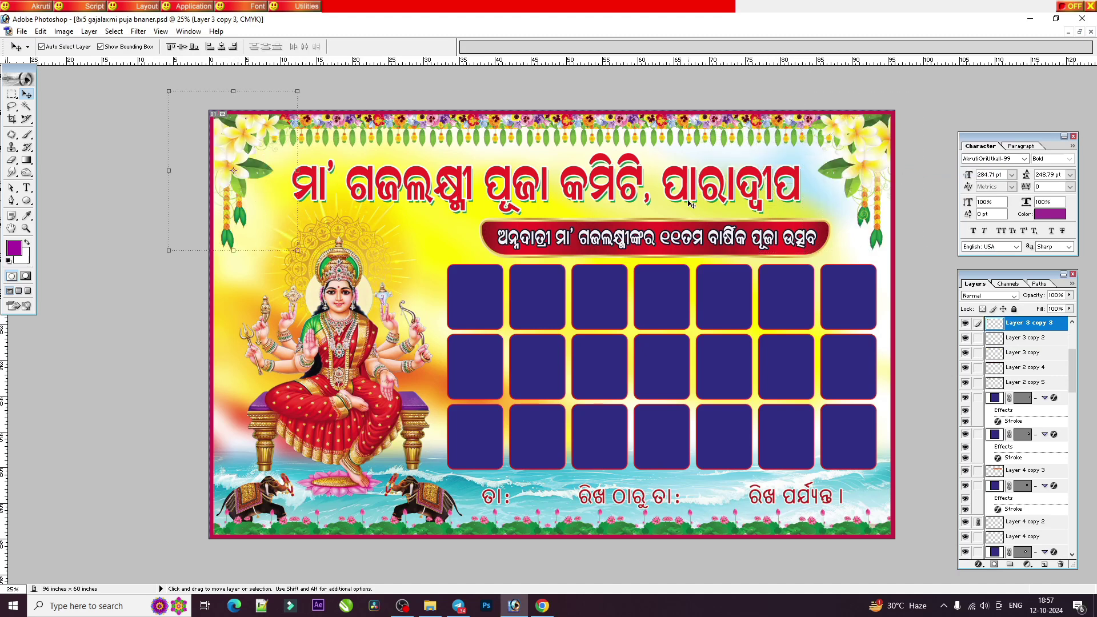
{"action": "key", "text": "ctrl+s"}
{"action": "scroll", "coordinate": [838, 376], "scroll_direction": "up", "scroll_amount": 1}
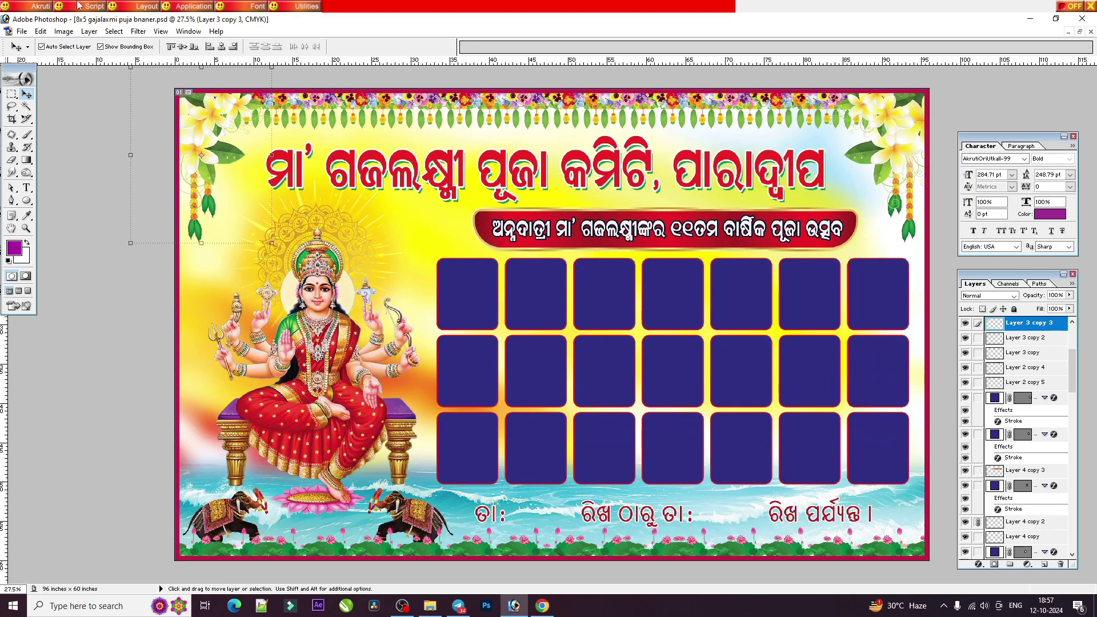
{"action": "left_click", "coordinate": [63, 31]}
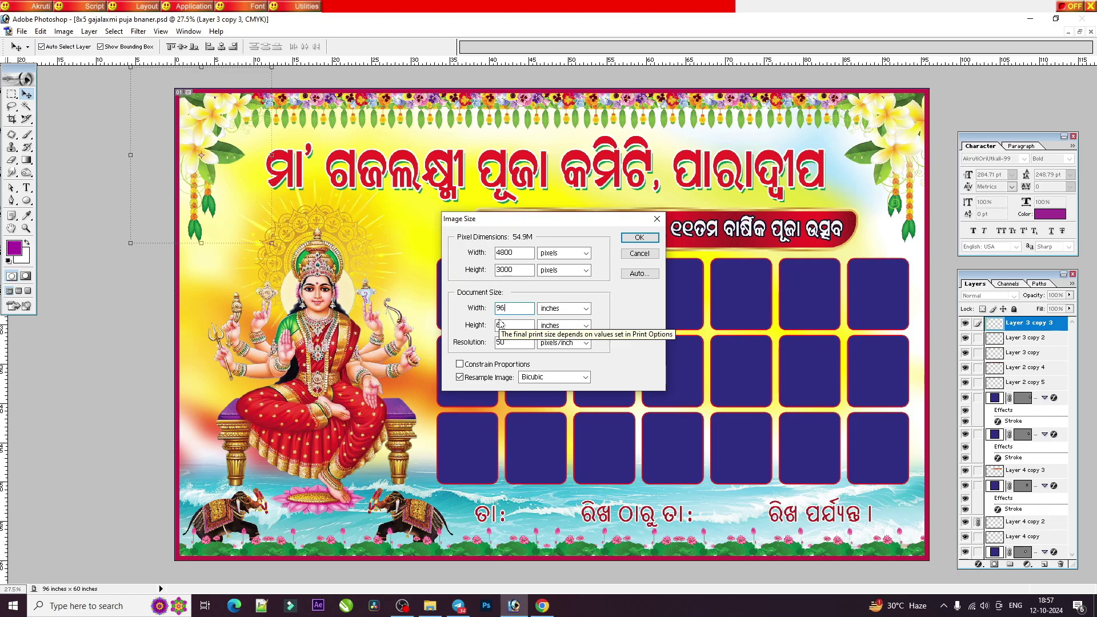
{"action": "left_click", "coordinate": [657, 219]}
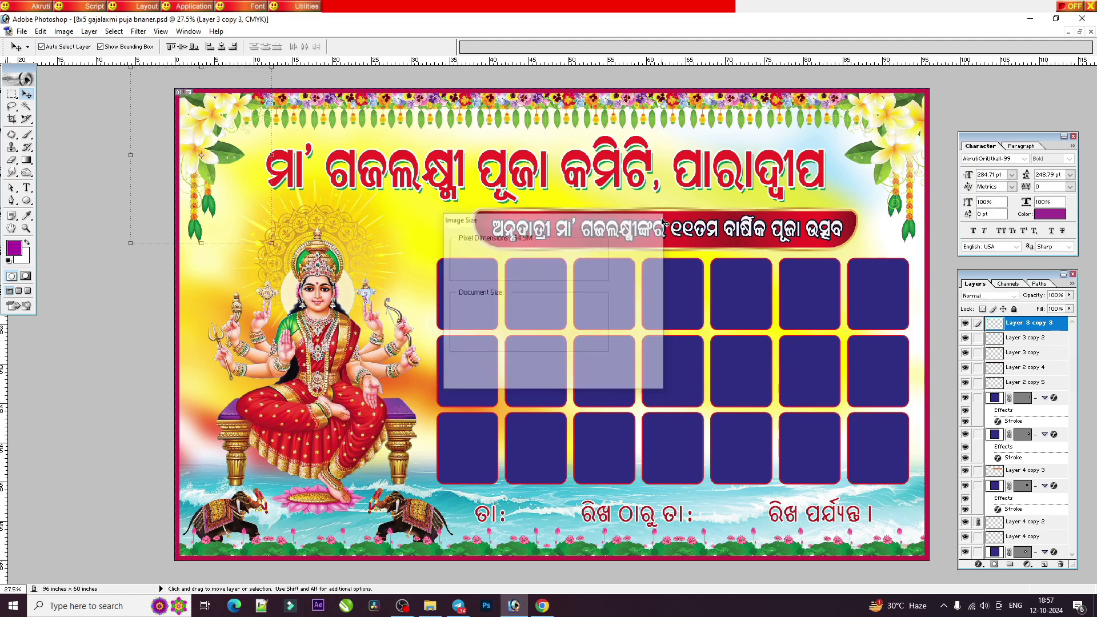
Step: Select the yellow background on Layer 5 and close 8x5 gajalaxmi puja bnaner.psd
{"action": "left_click", "coordinate": [752, 499]}
{"action": "left_click_drag", "start_coordinate": [760, 497], "coordinate": [752, 499]}
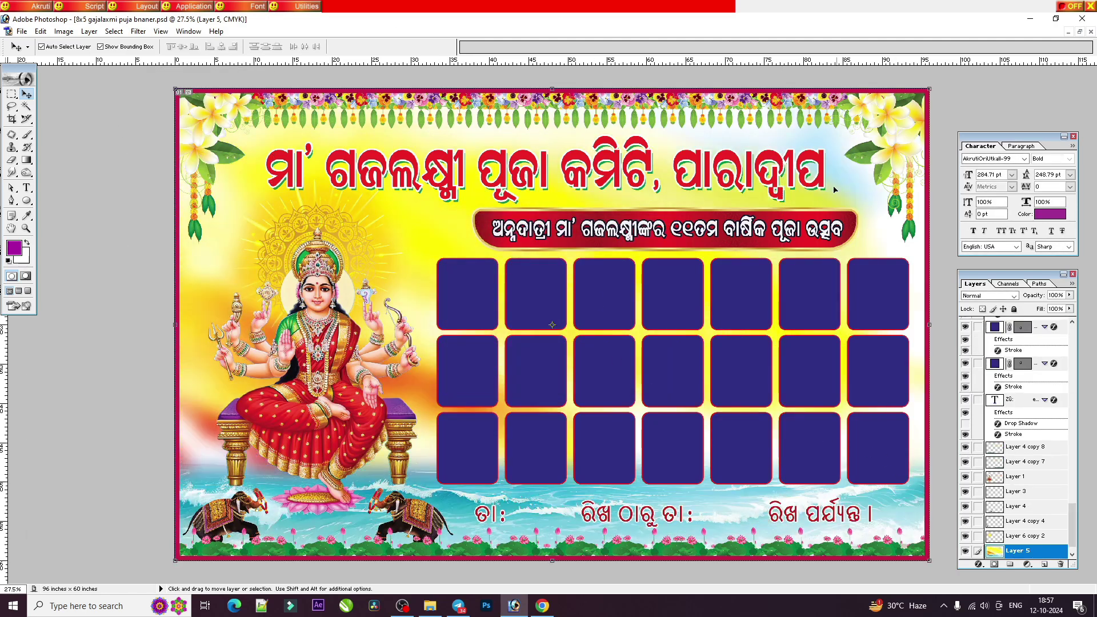
{"action": "left_click", "coordinate": [1091, 32]}
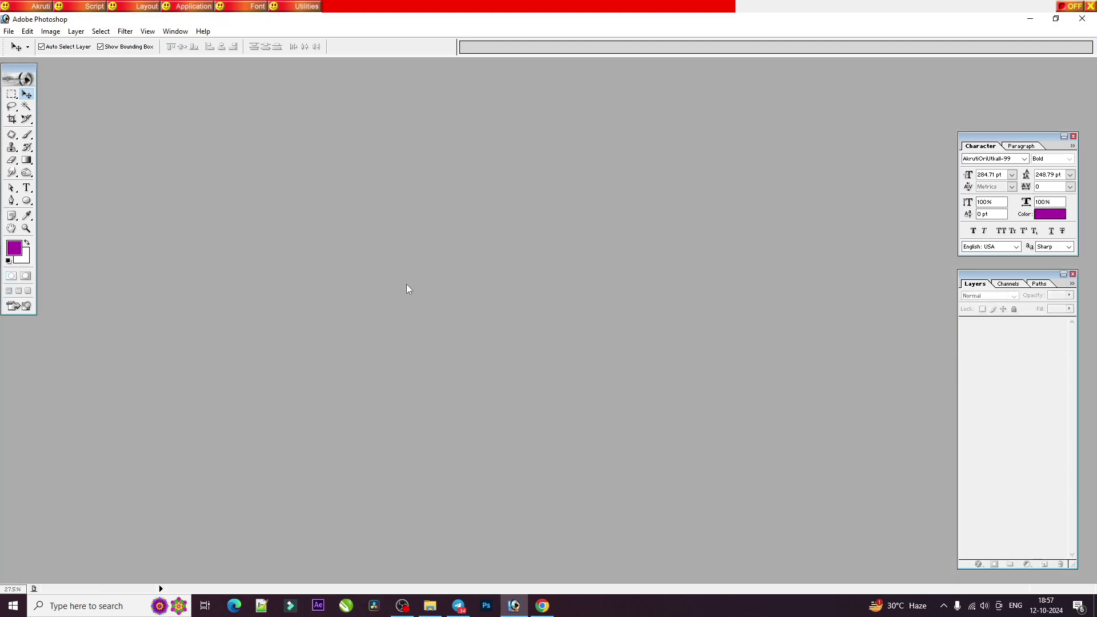